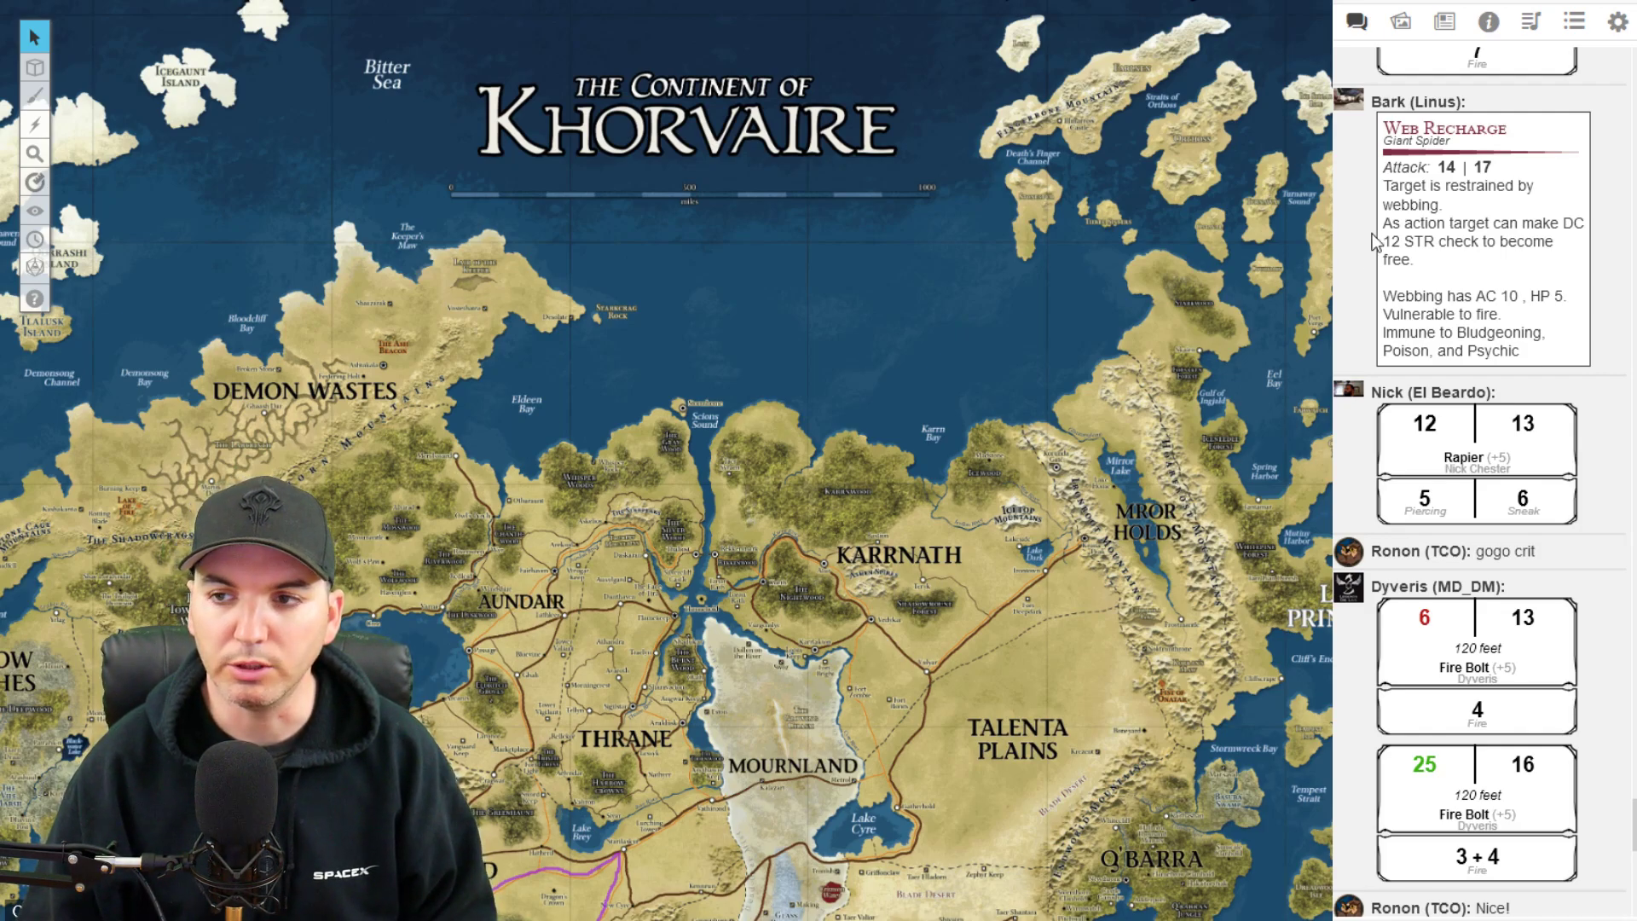
Place the Dragonborn Fighter token from My Library on the map just north of Eldeen Bay.
left_click(1400, 26)
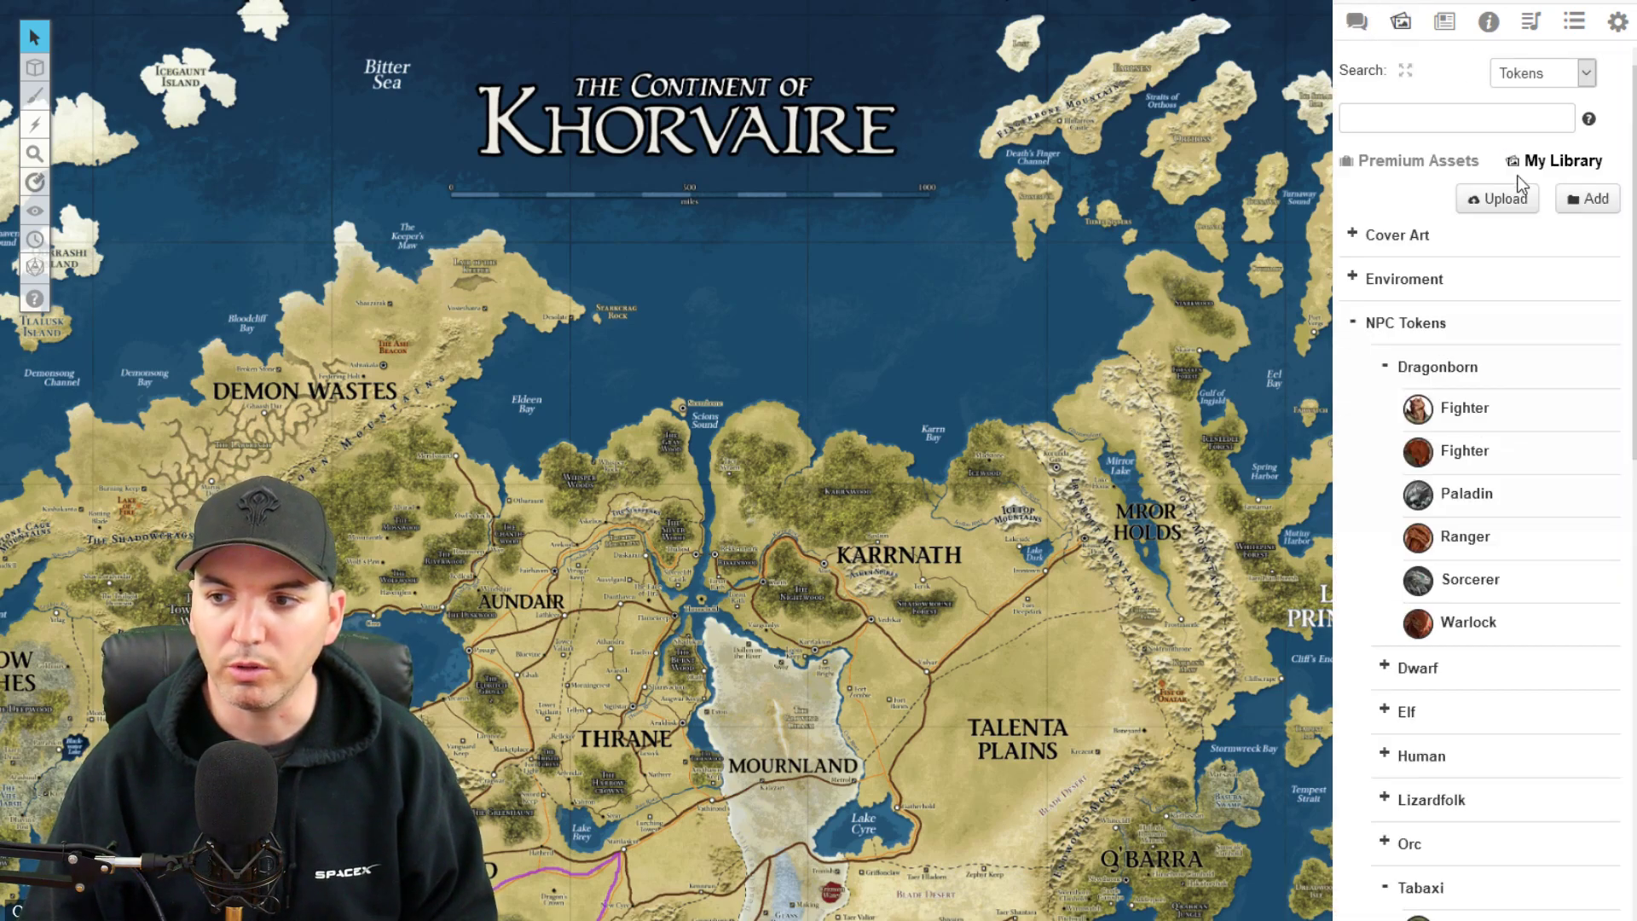
left_click(1509, 201)
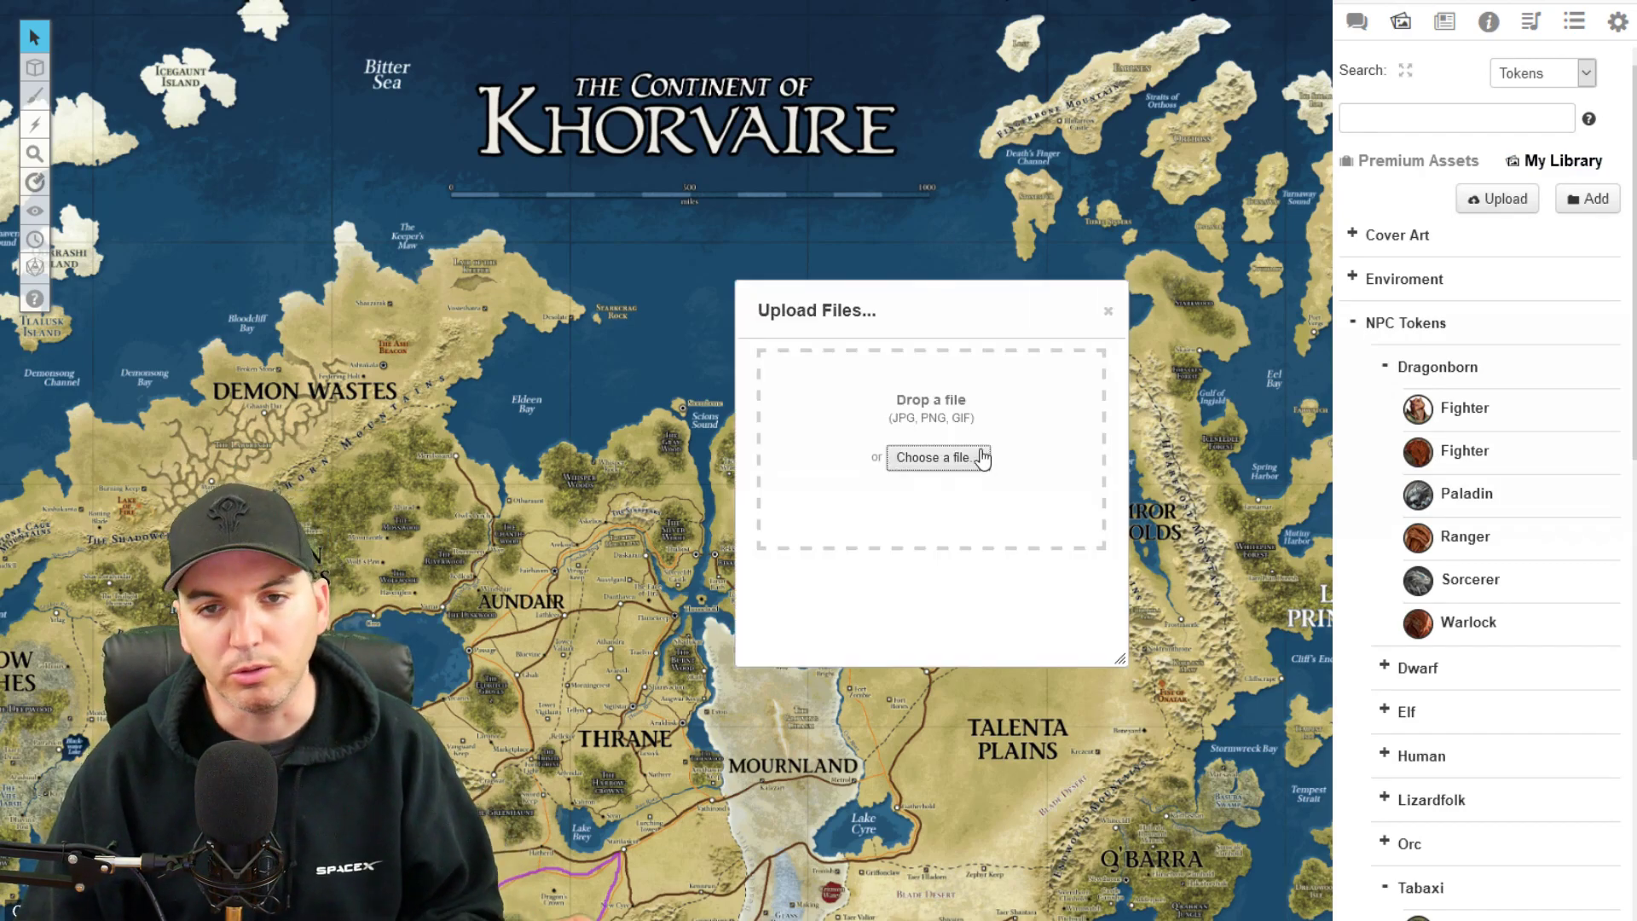
left_click(1109, 311)
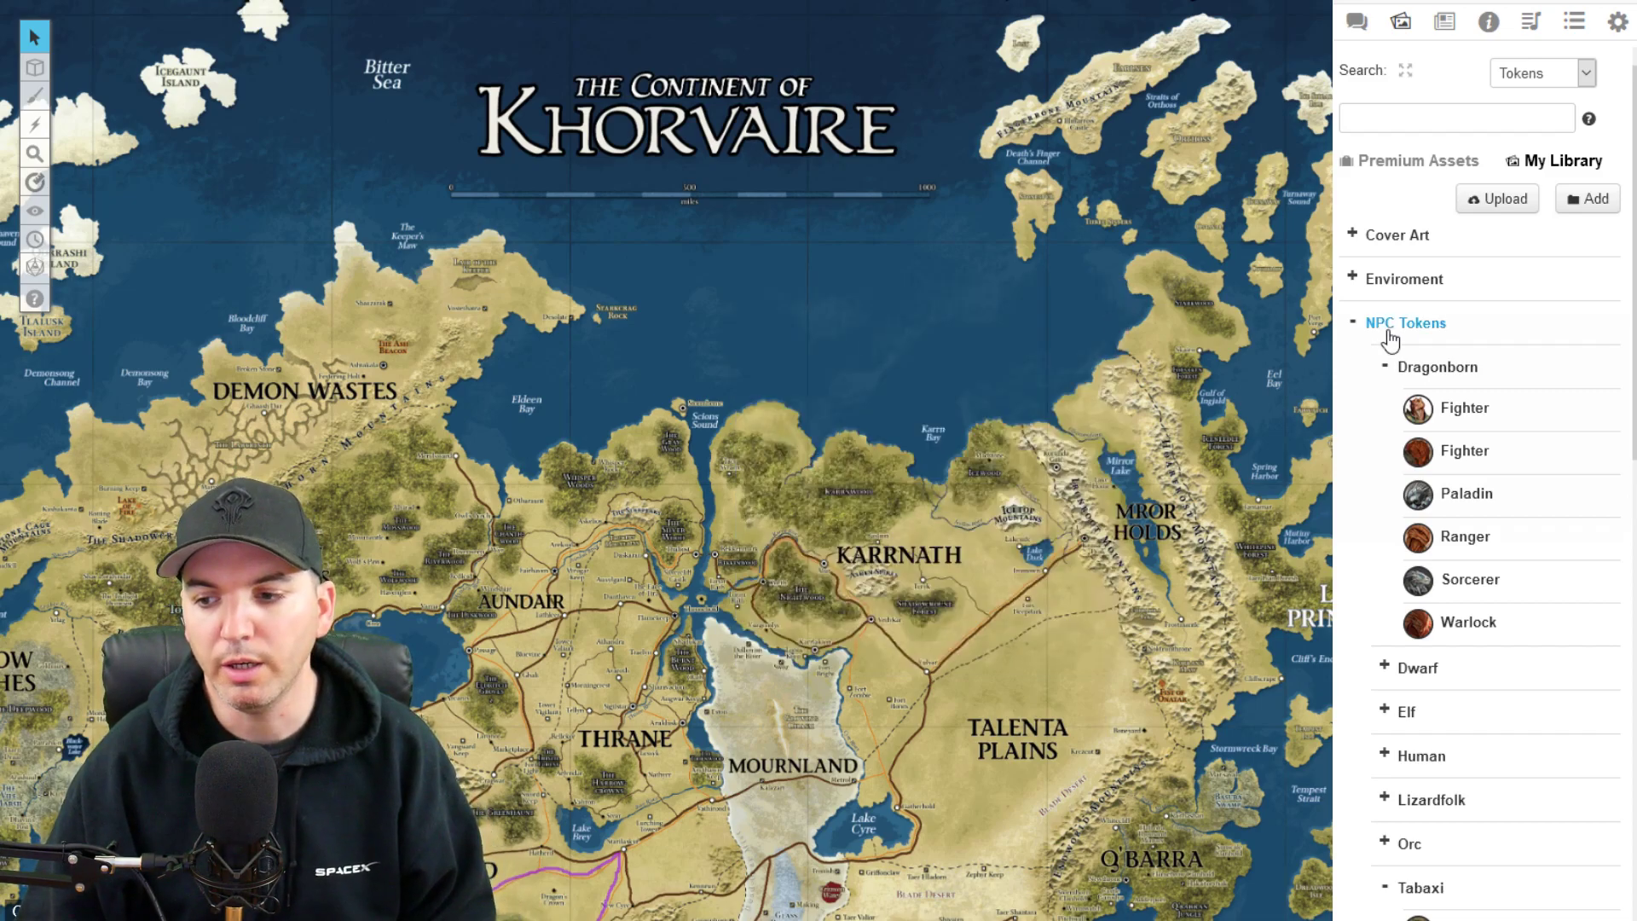
mouse_move(1460, 460)
left_click_drag(1460, 460, 621, 307)
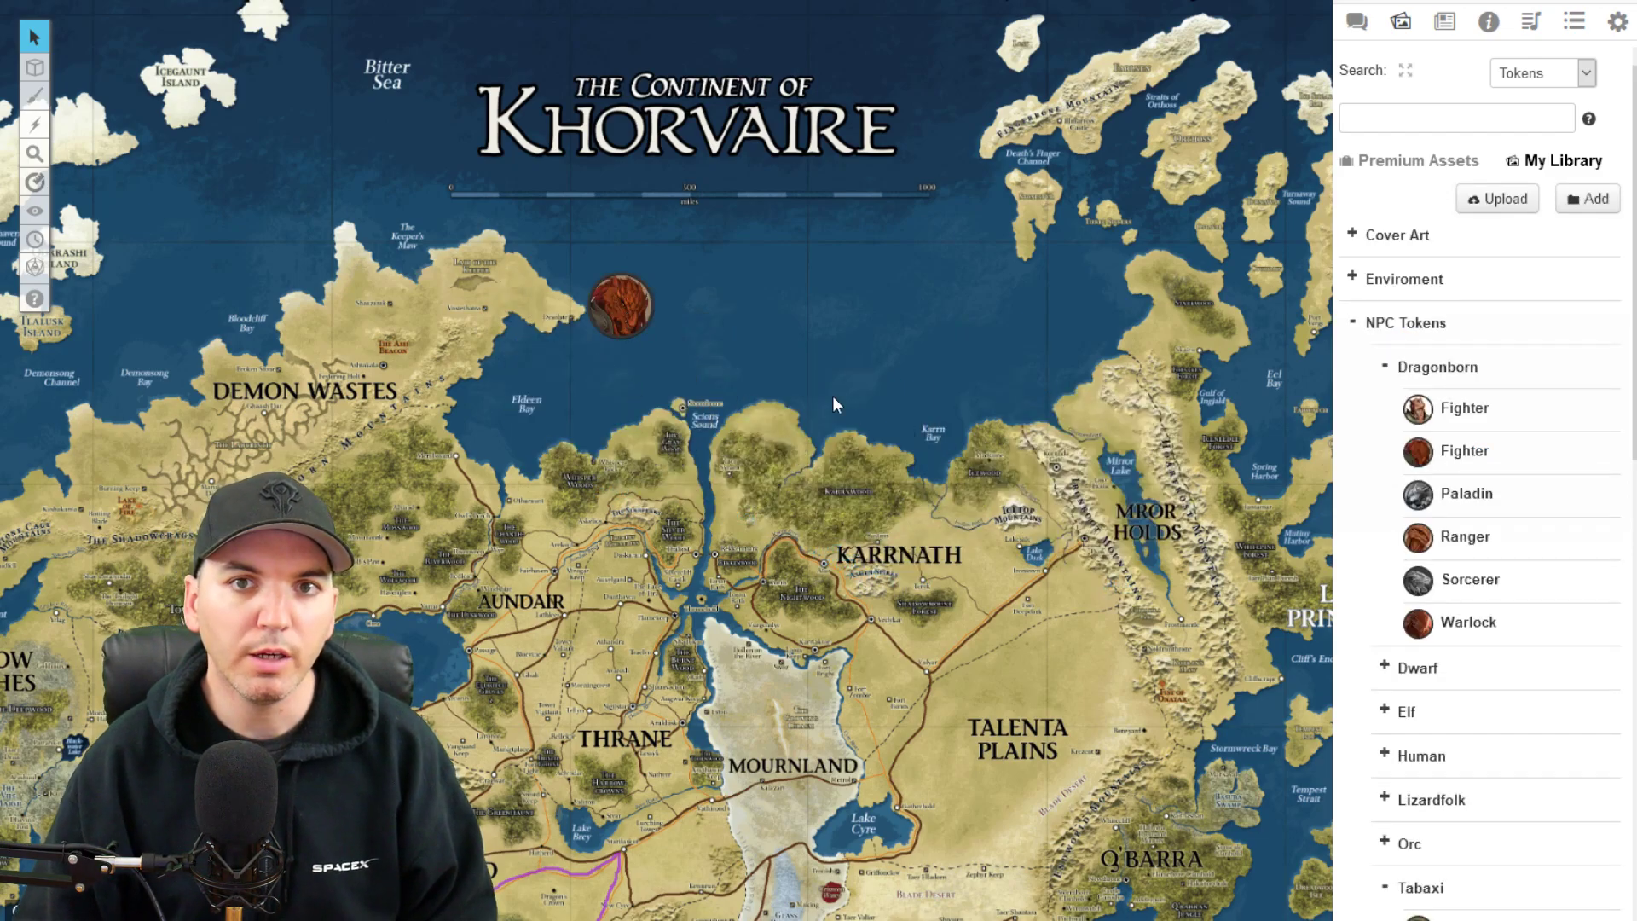
Check the Journal for the character, then return the sidebar to the chat log.
left_click(1357, 24)
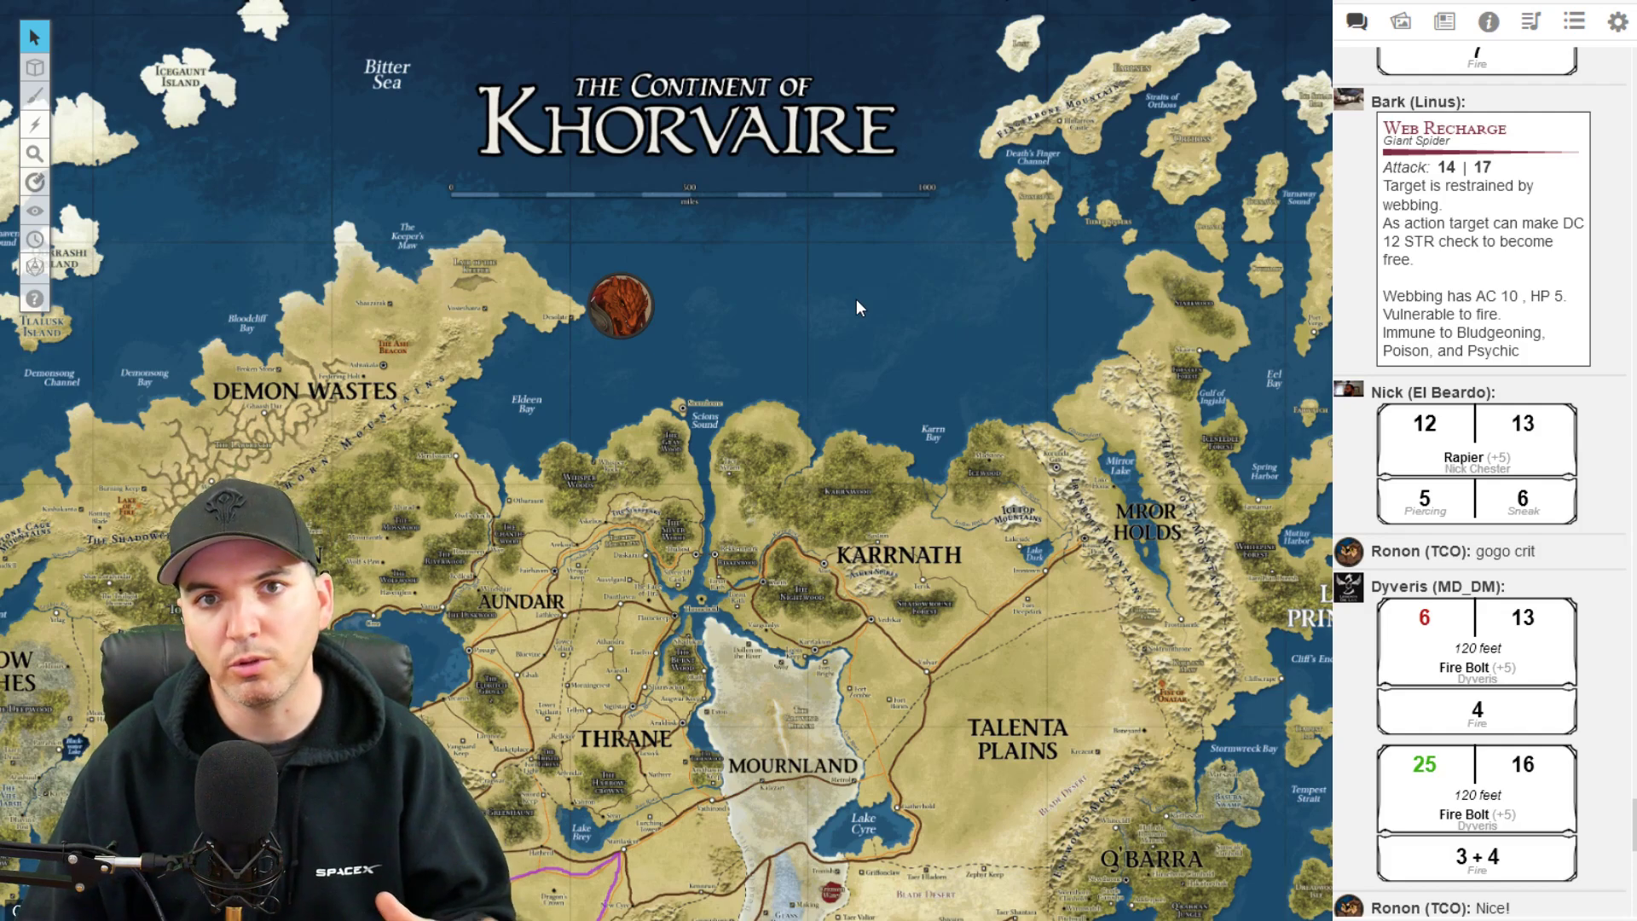
left_click(1447, 23)
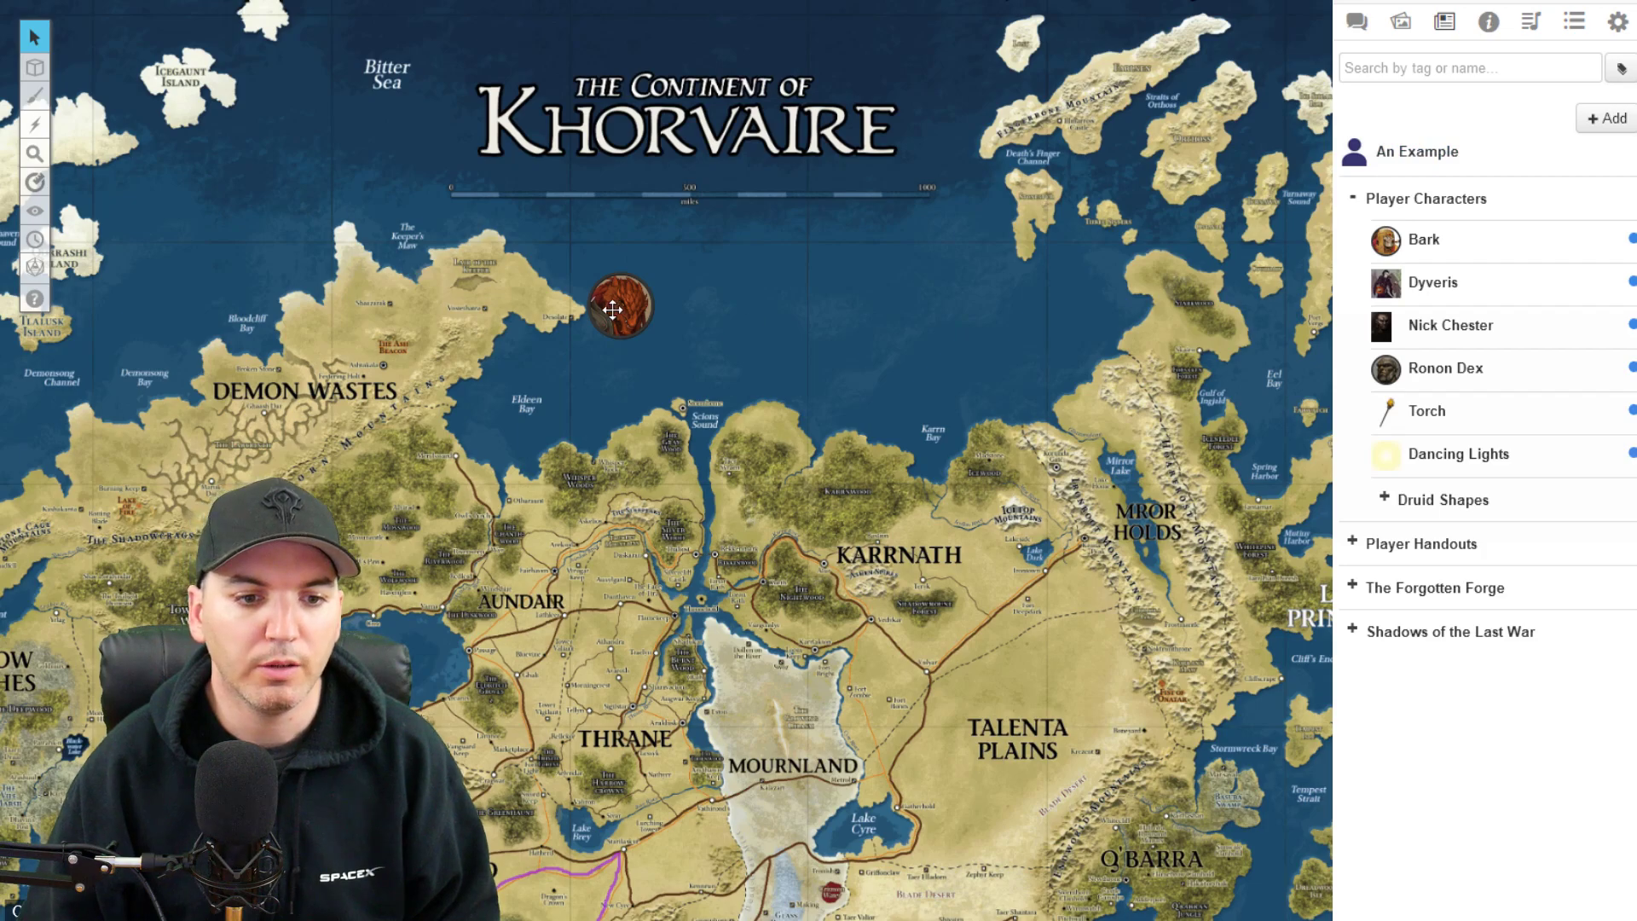
left_click(1356, 24)
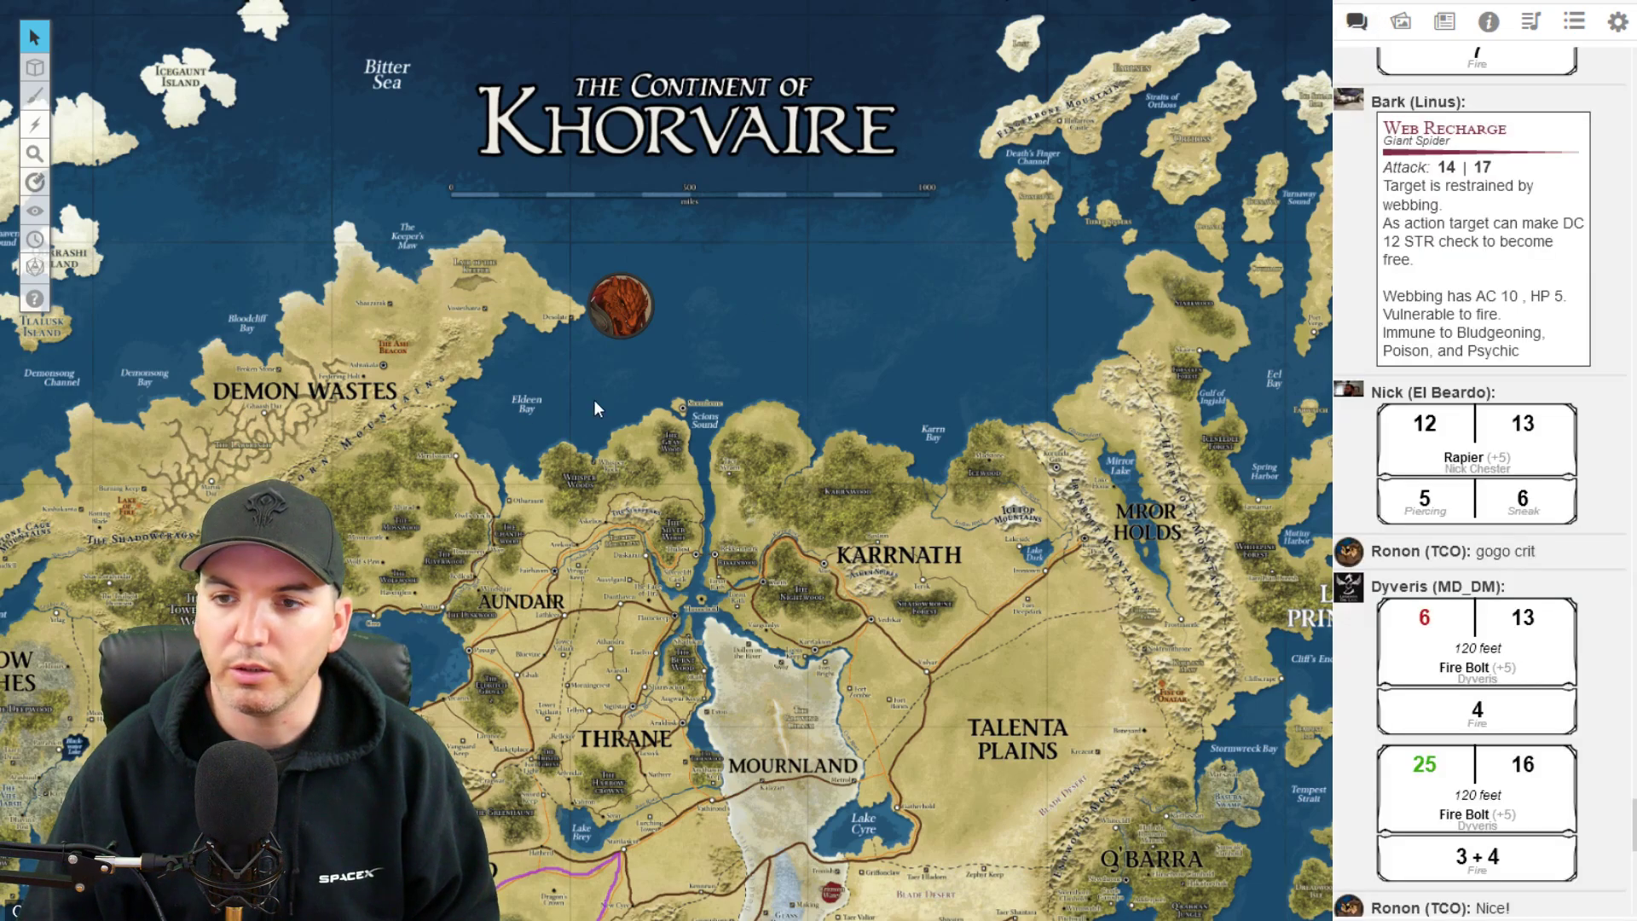
Open the Dragonborn token's Edit Token settings and set Represents Character to An Example.
left_click(625, 296)
double_click(625, 296)
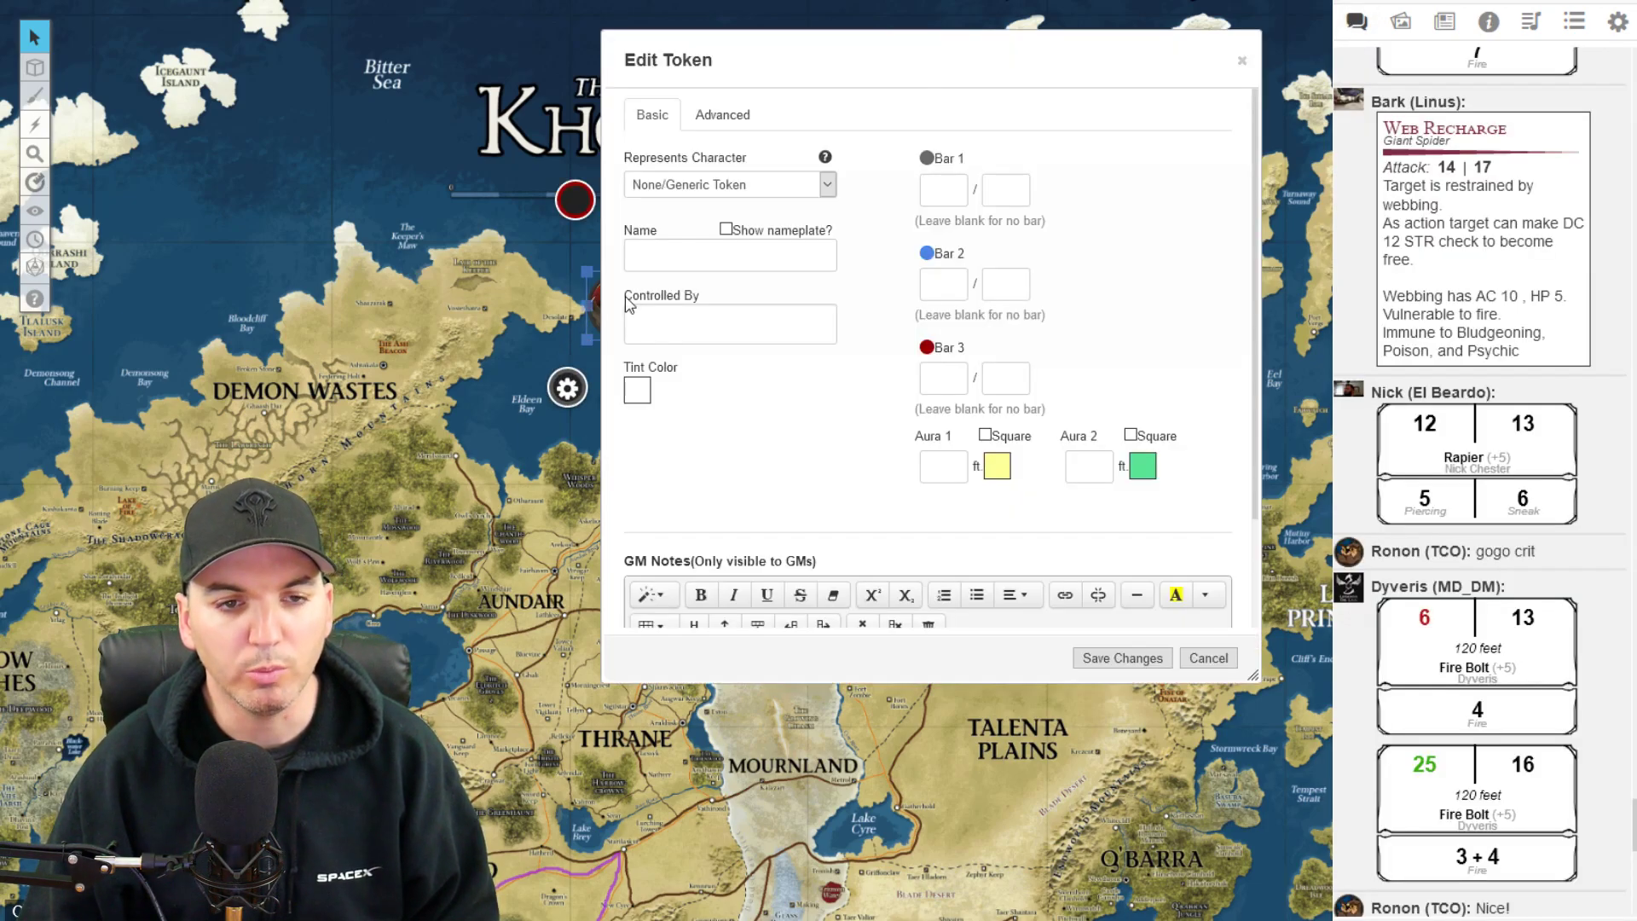
left_click_drag(784, 69, 857, 89)
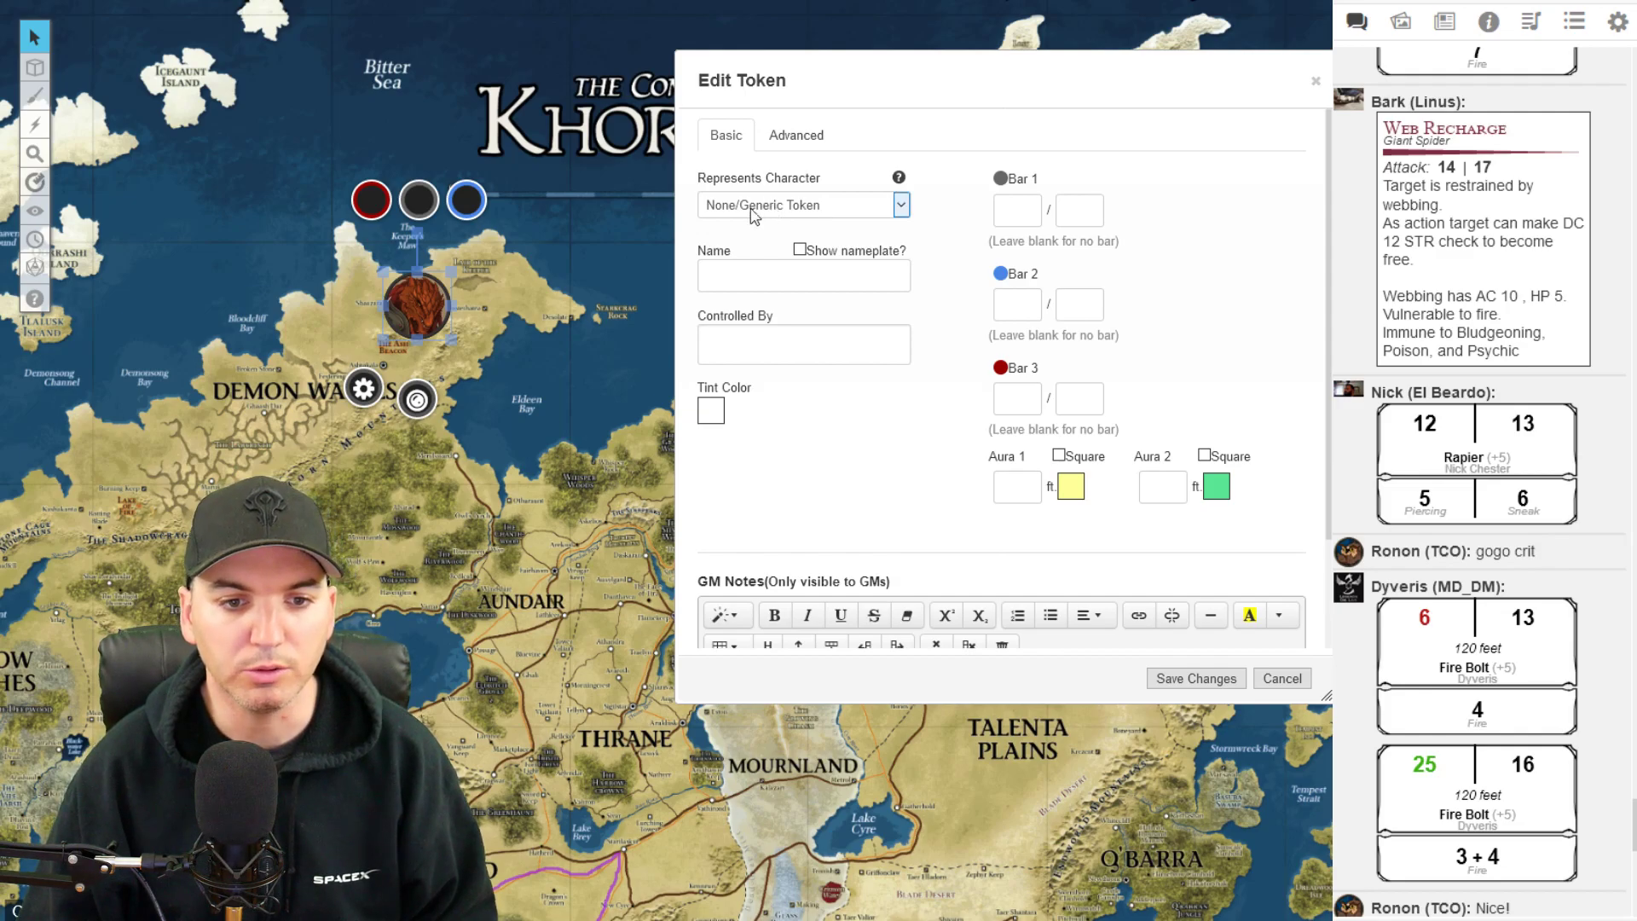
left_click(718, 260)
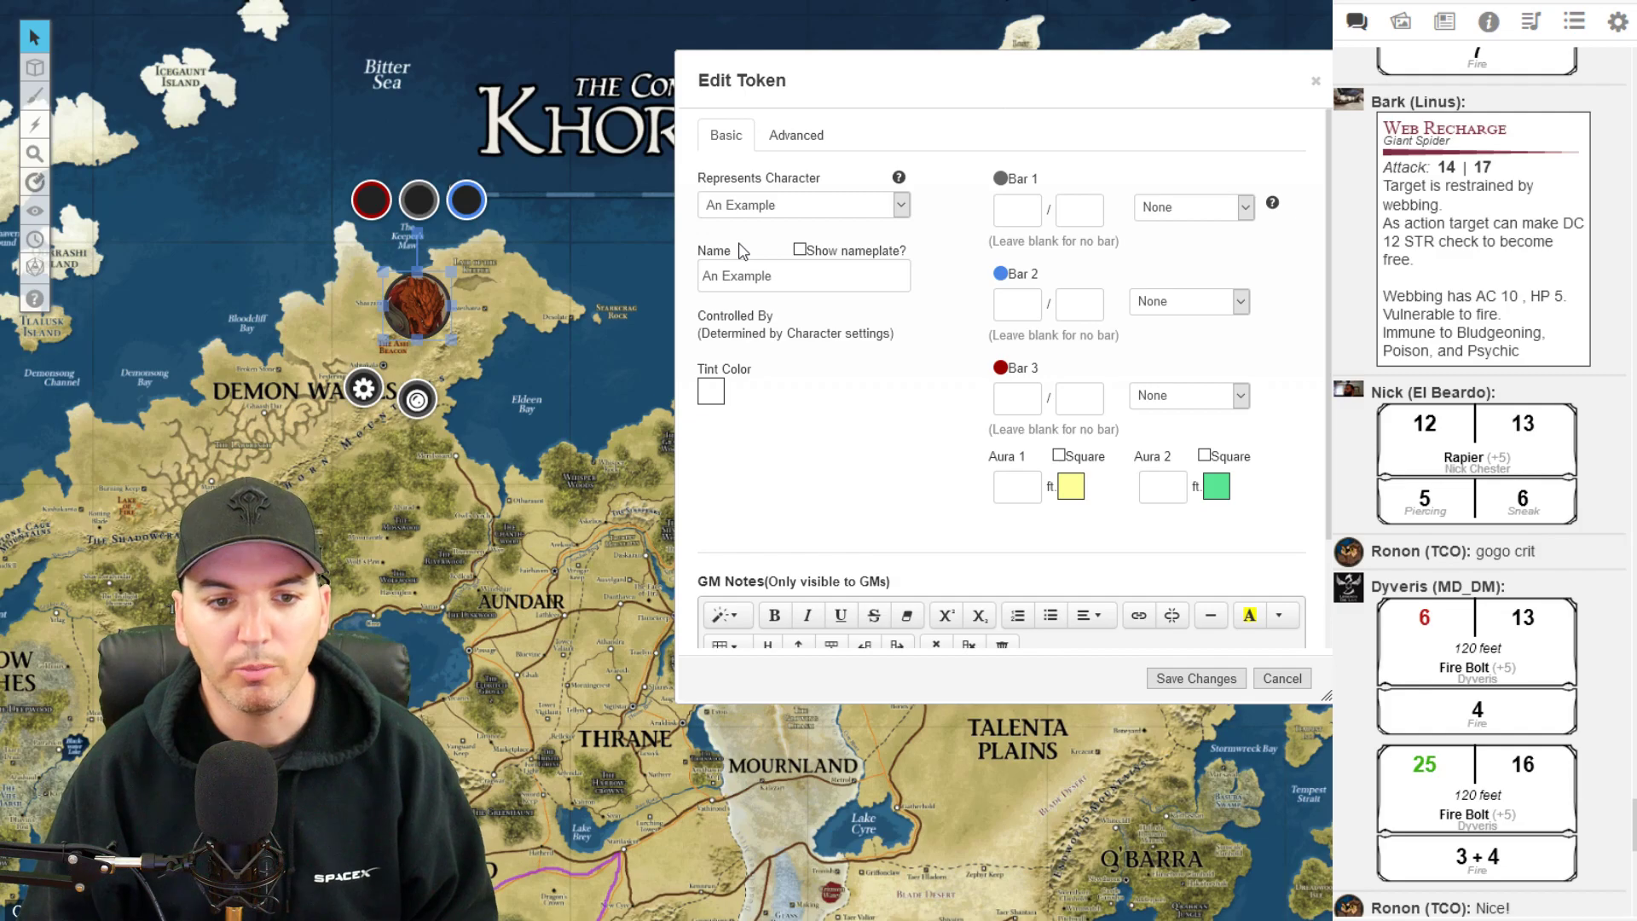
Turn on the token's nameplate and change its name from 'An Example' to 'Example'.
left_click(800, 250)
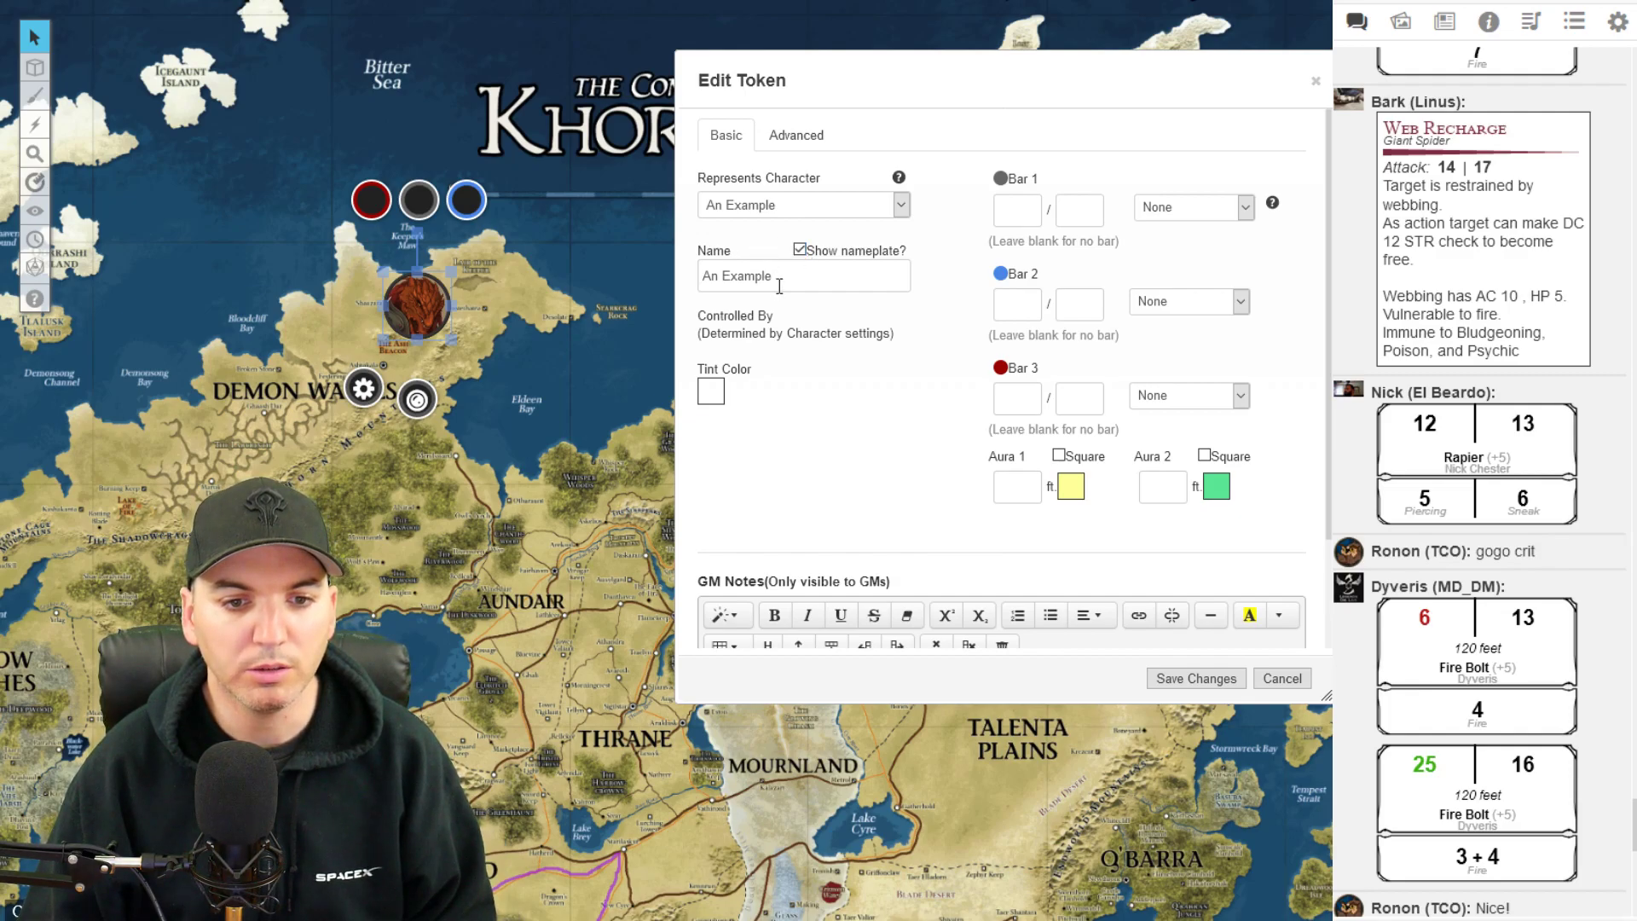
left_click(780, 281)
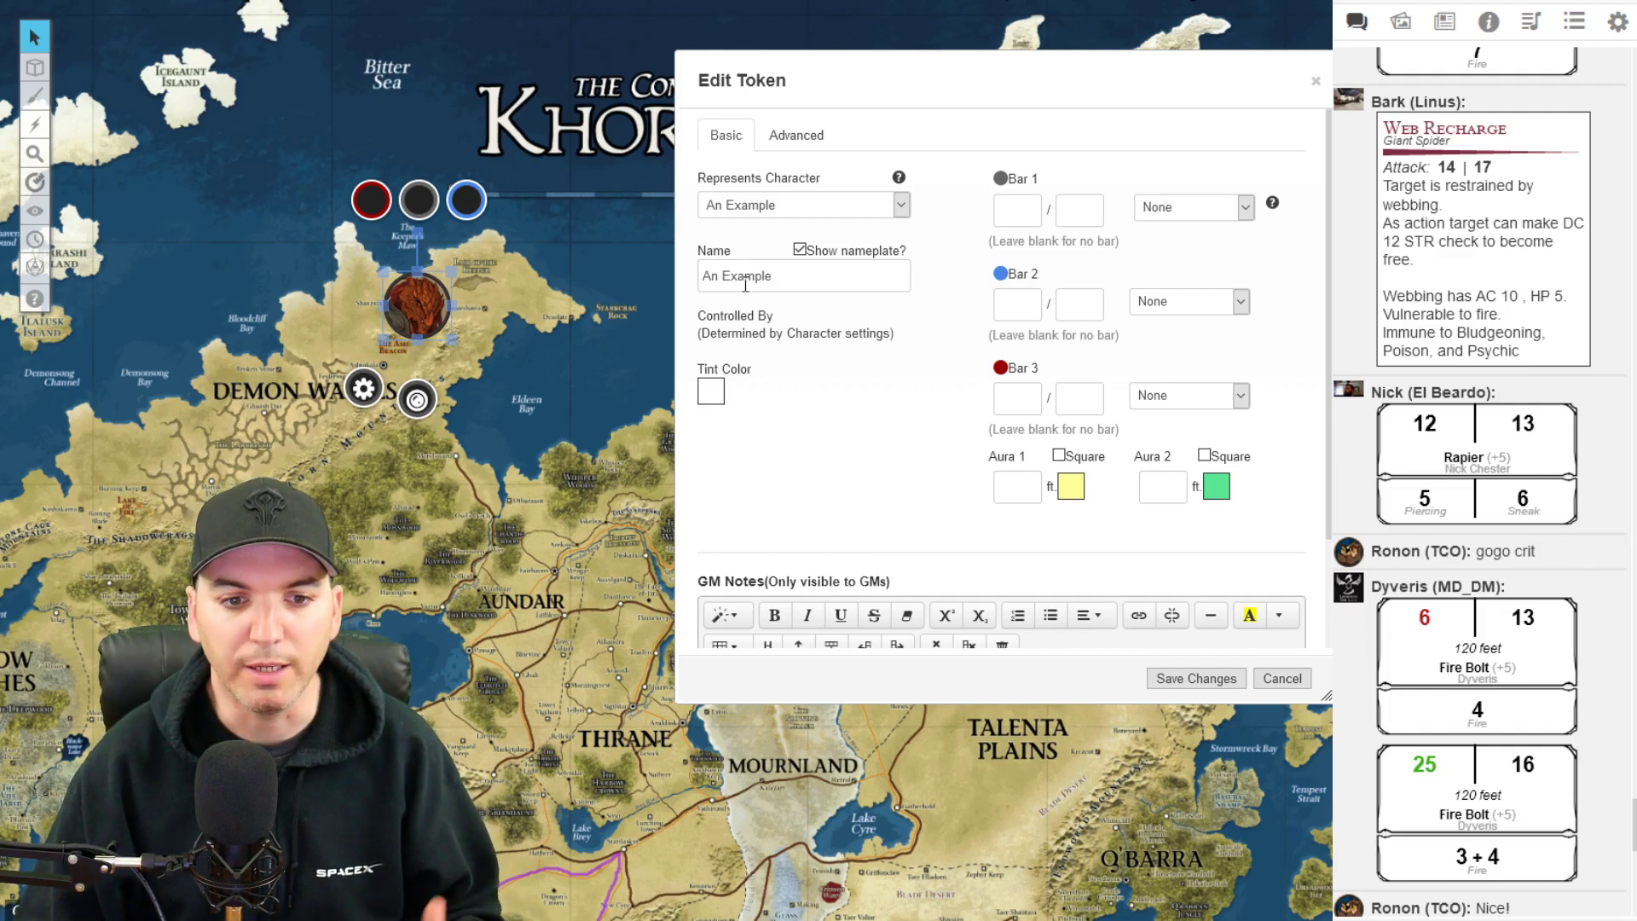
left_click_drag(723, 276, 682, 275)
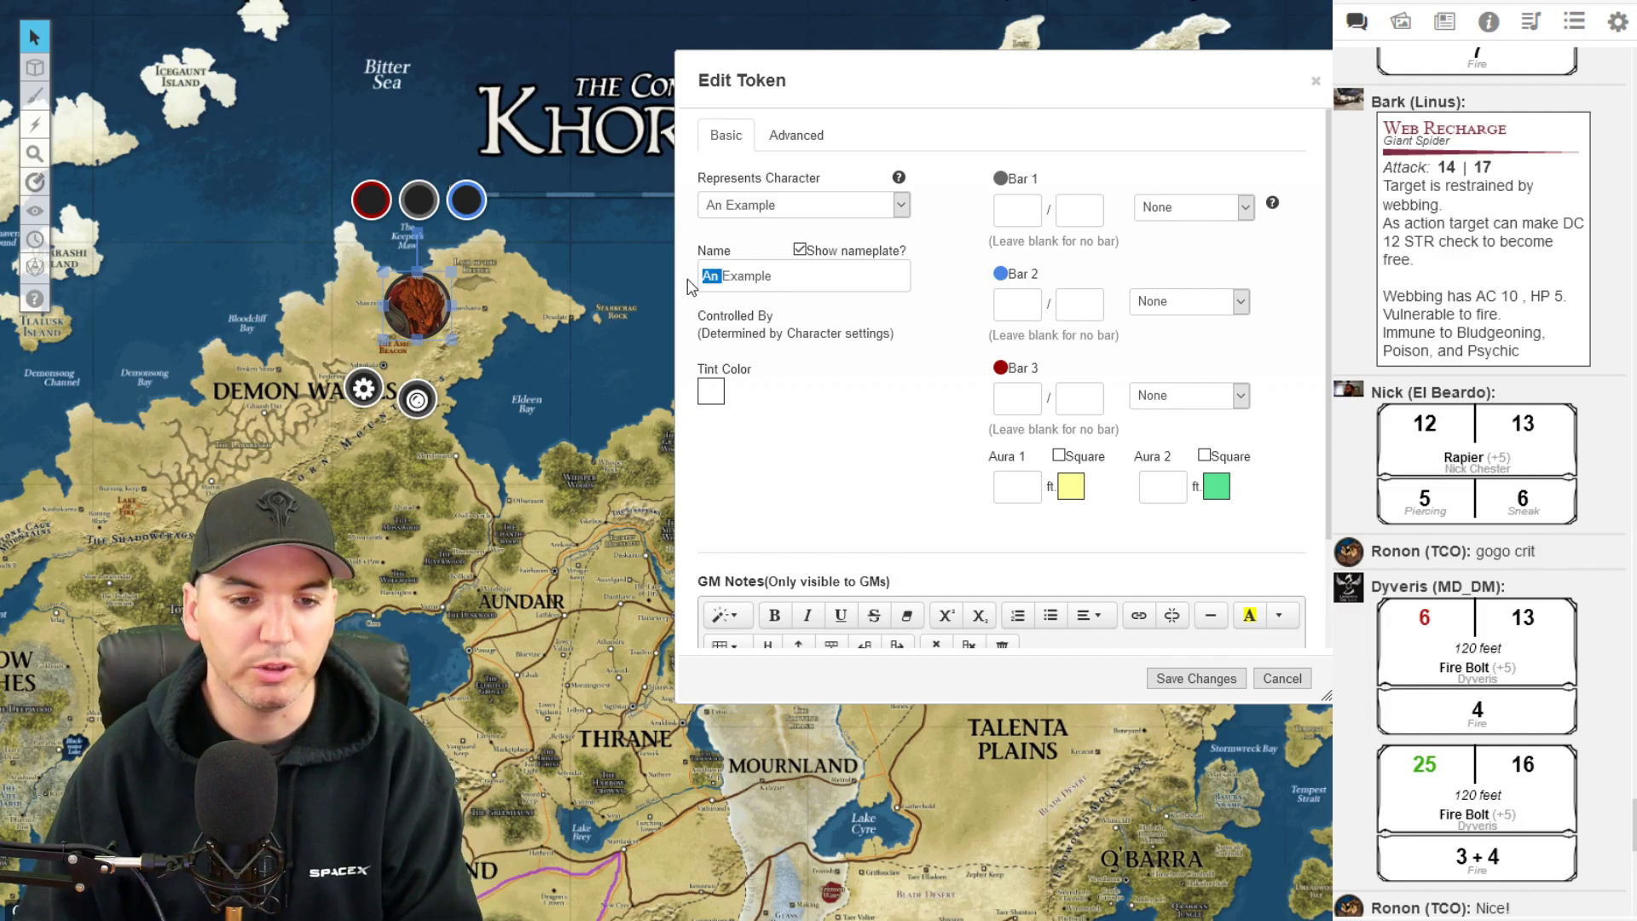
key("Delete")
key("Delete")
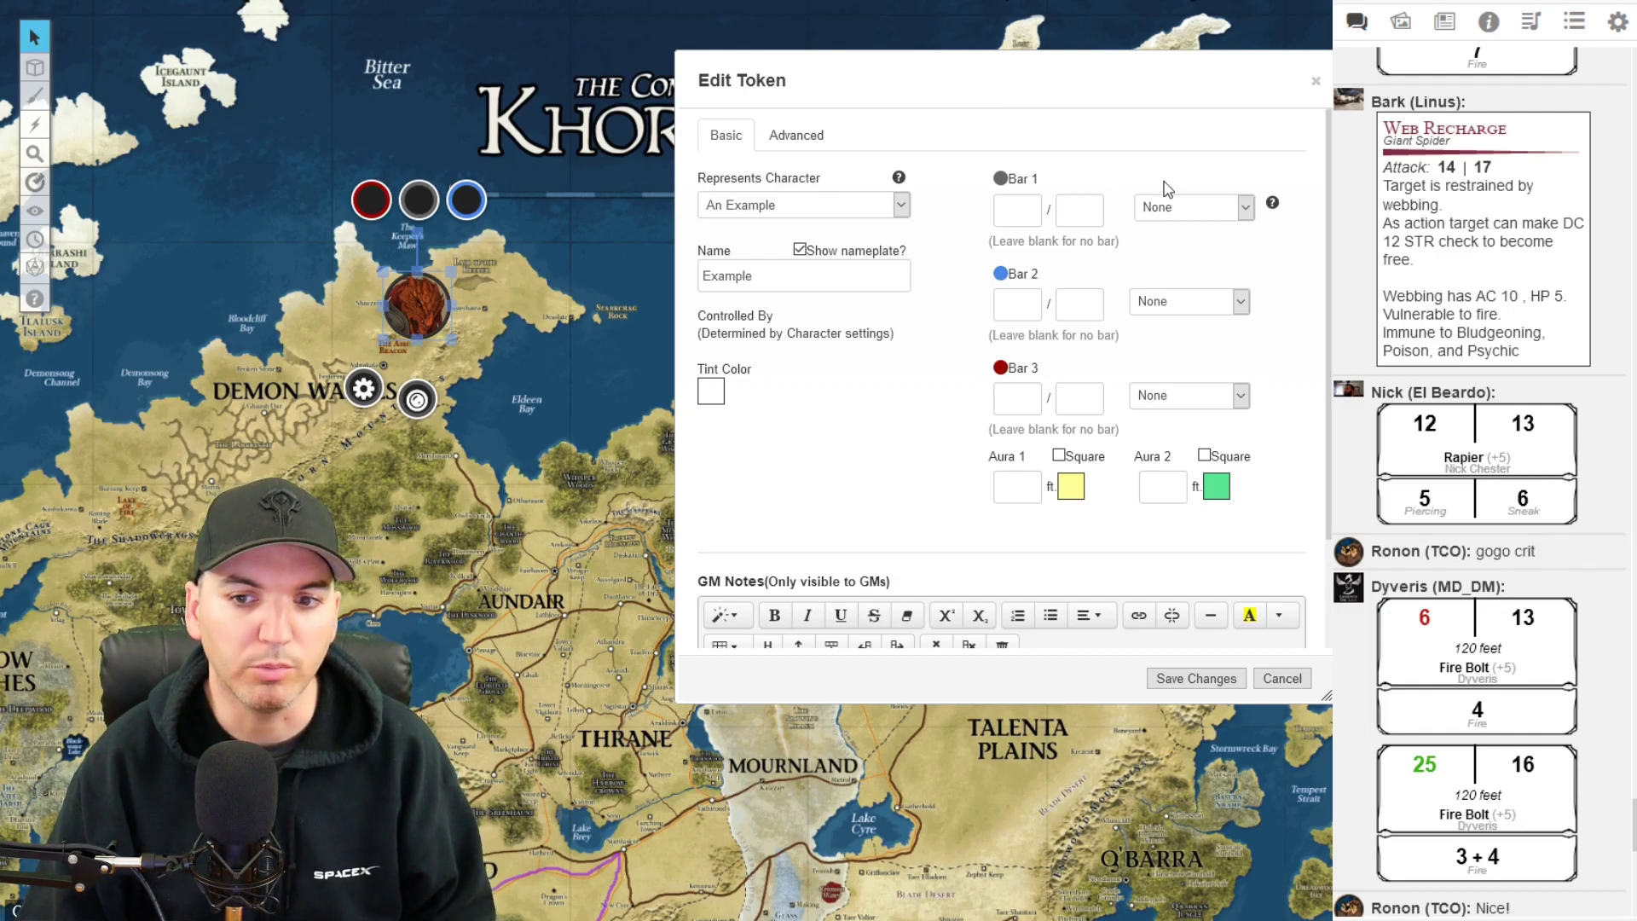
Link Bar 1 to ac, Bar 2 to passive_wisdom and Bar 3 to hp, then save.
left_click(1162, 209)
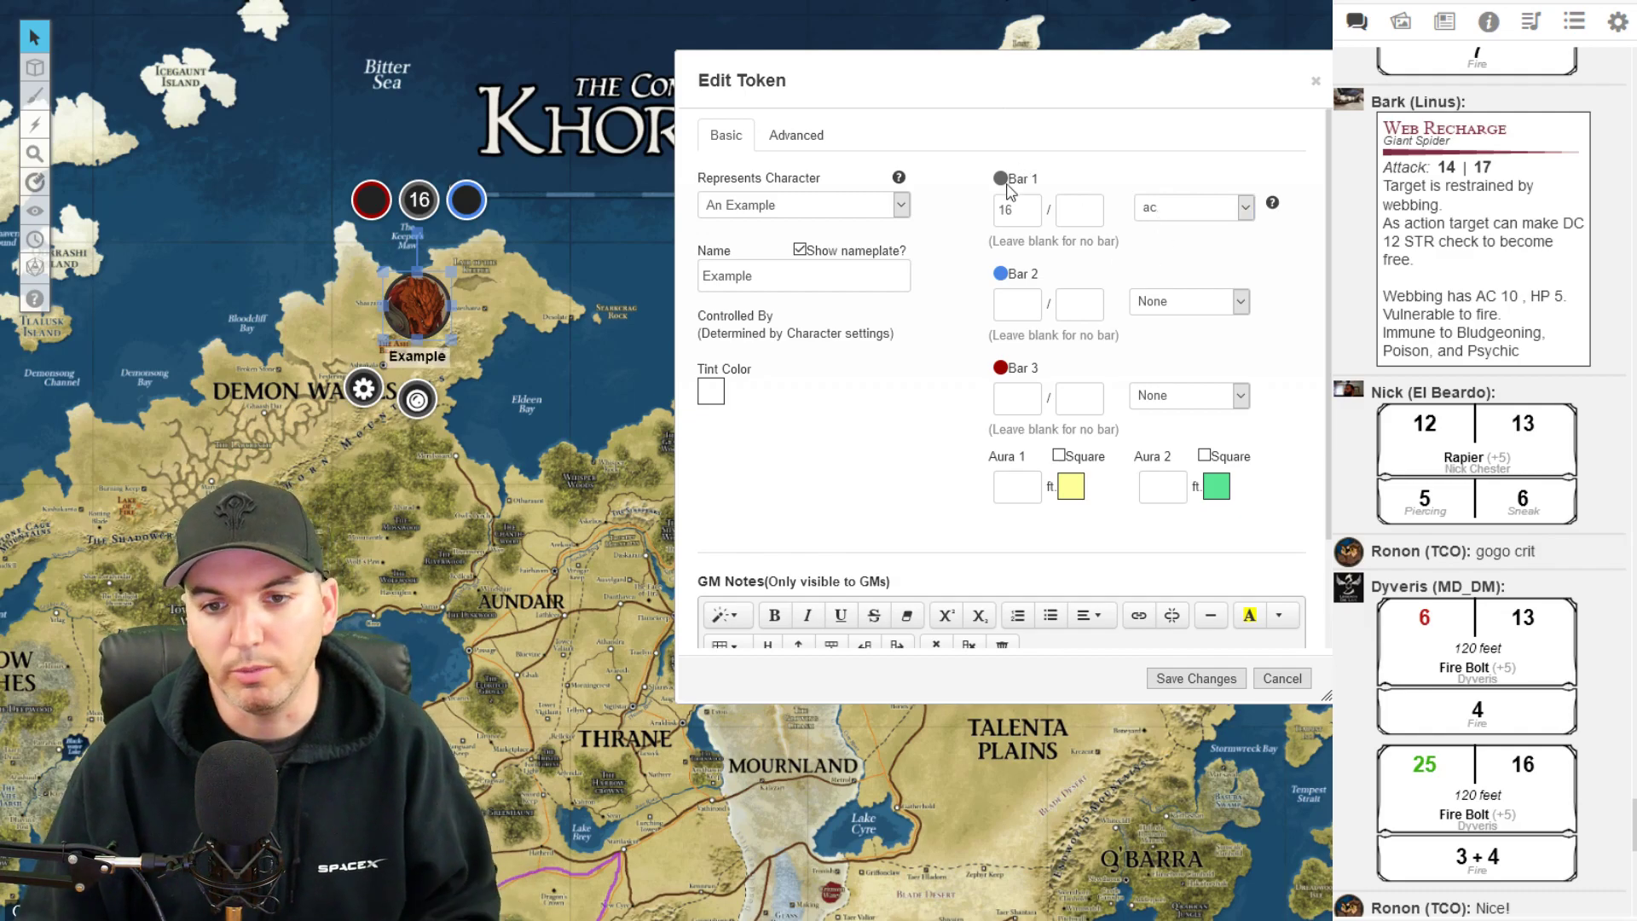
left_click(1151, 309)
type("passive_wisdom")
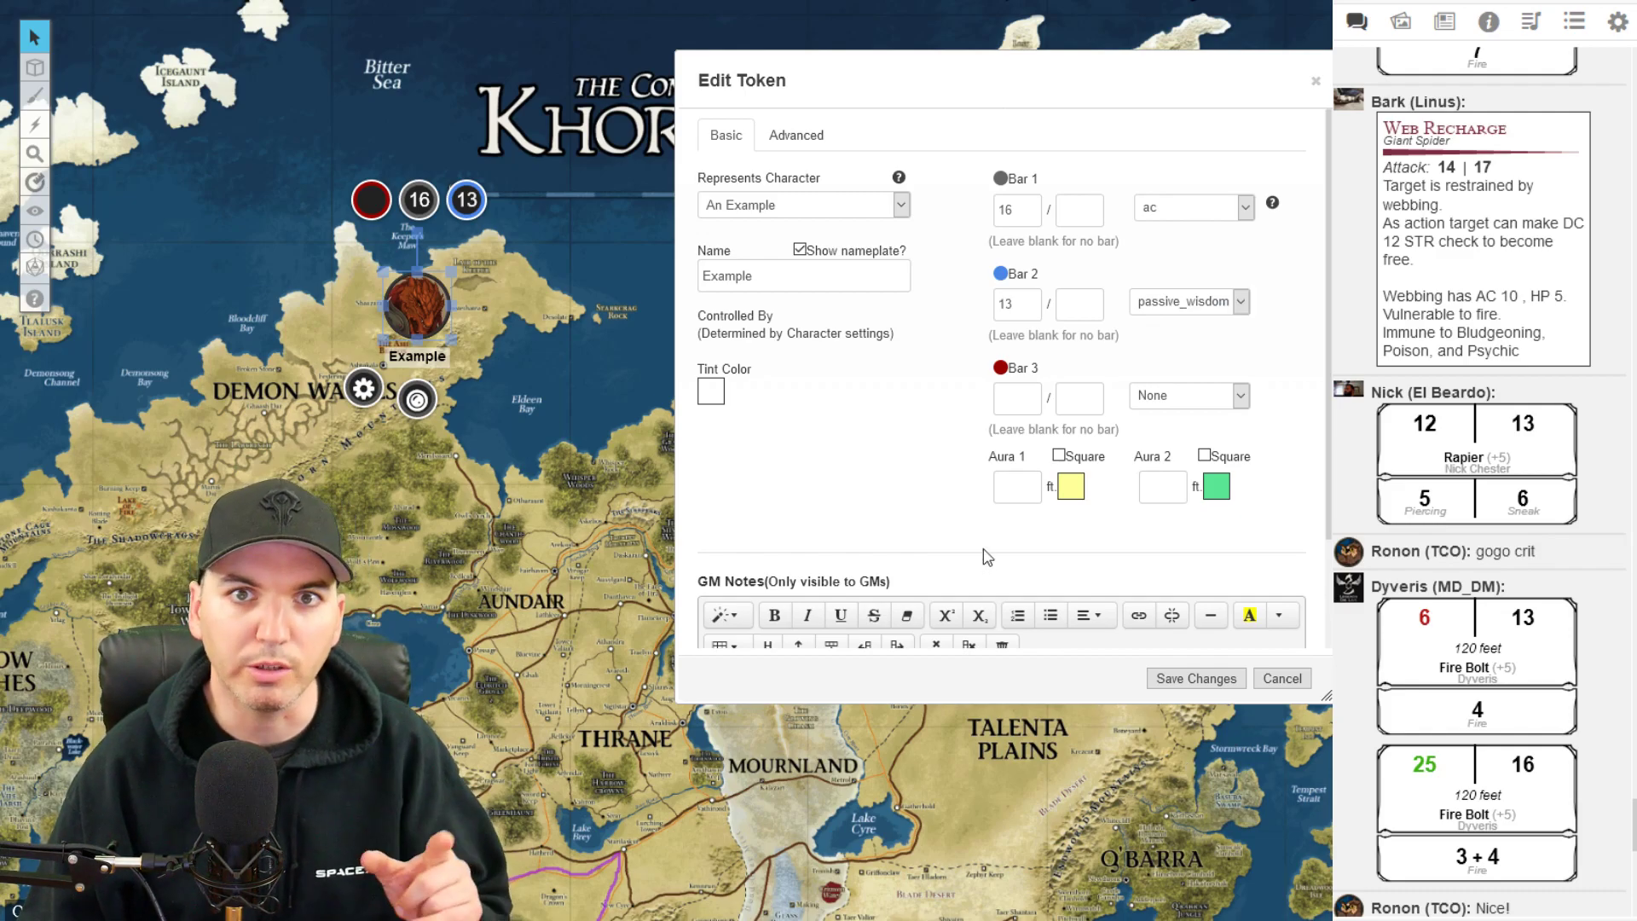
left_click(1170, 399)
type("hp")
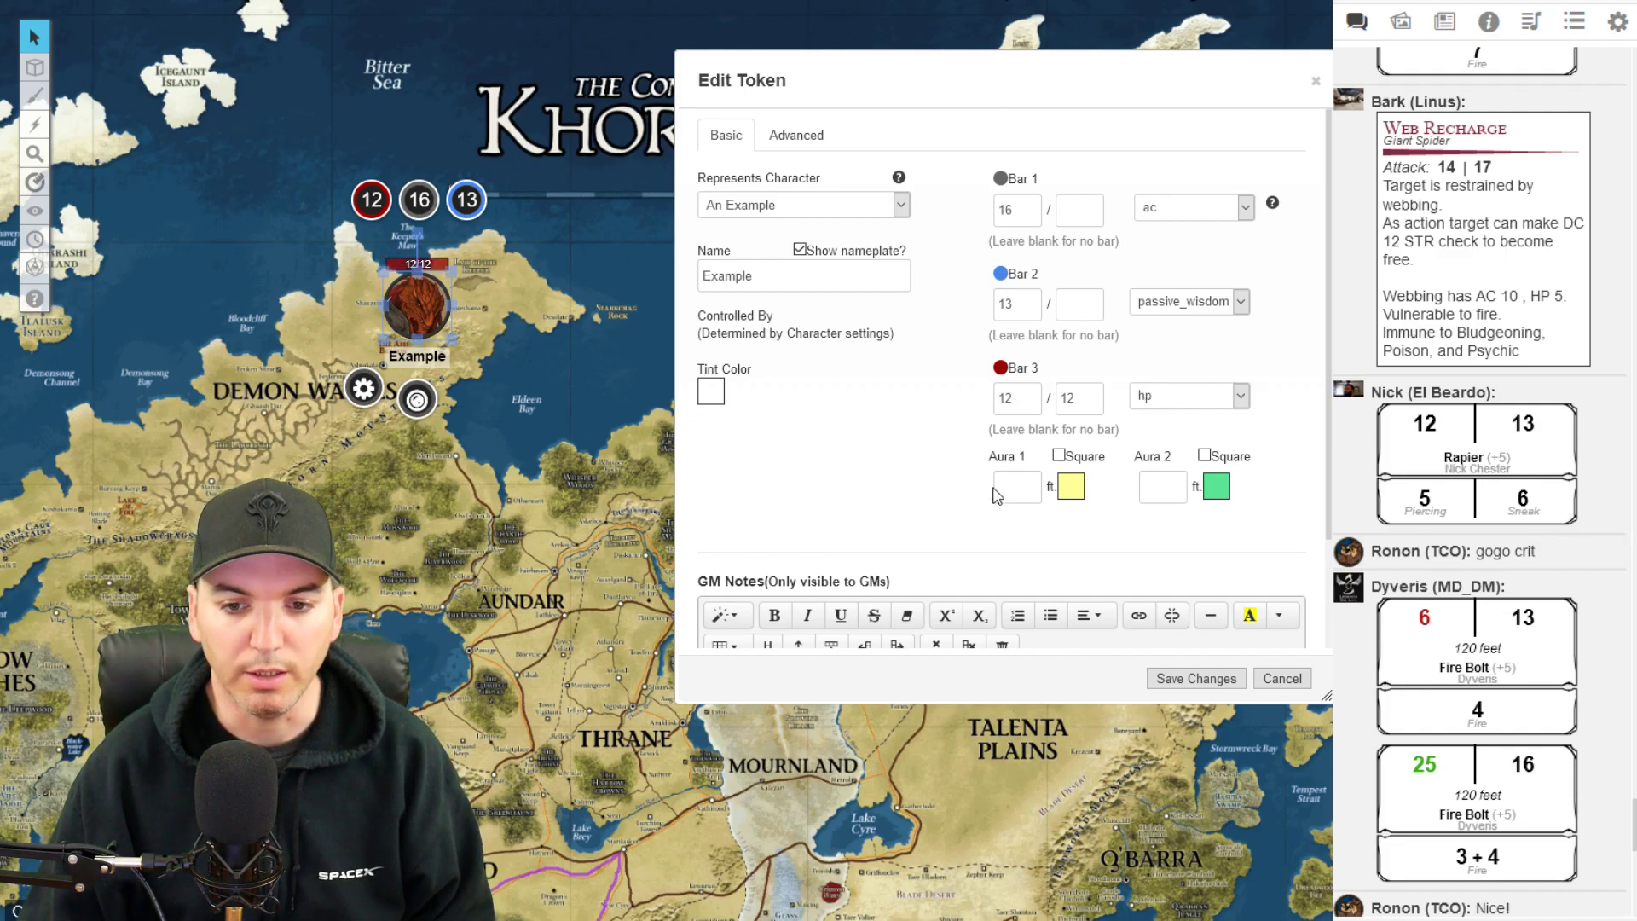
left_click(1184, 678)
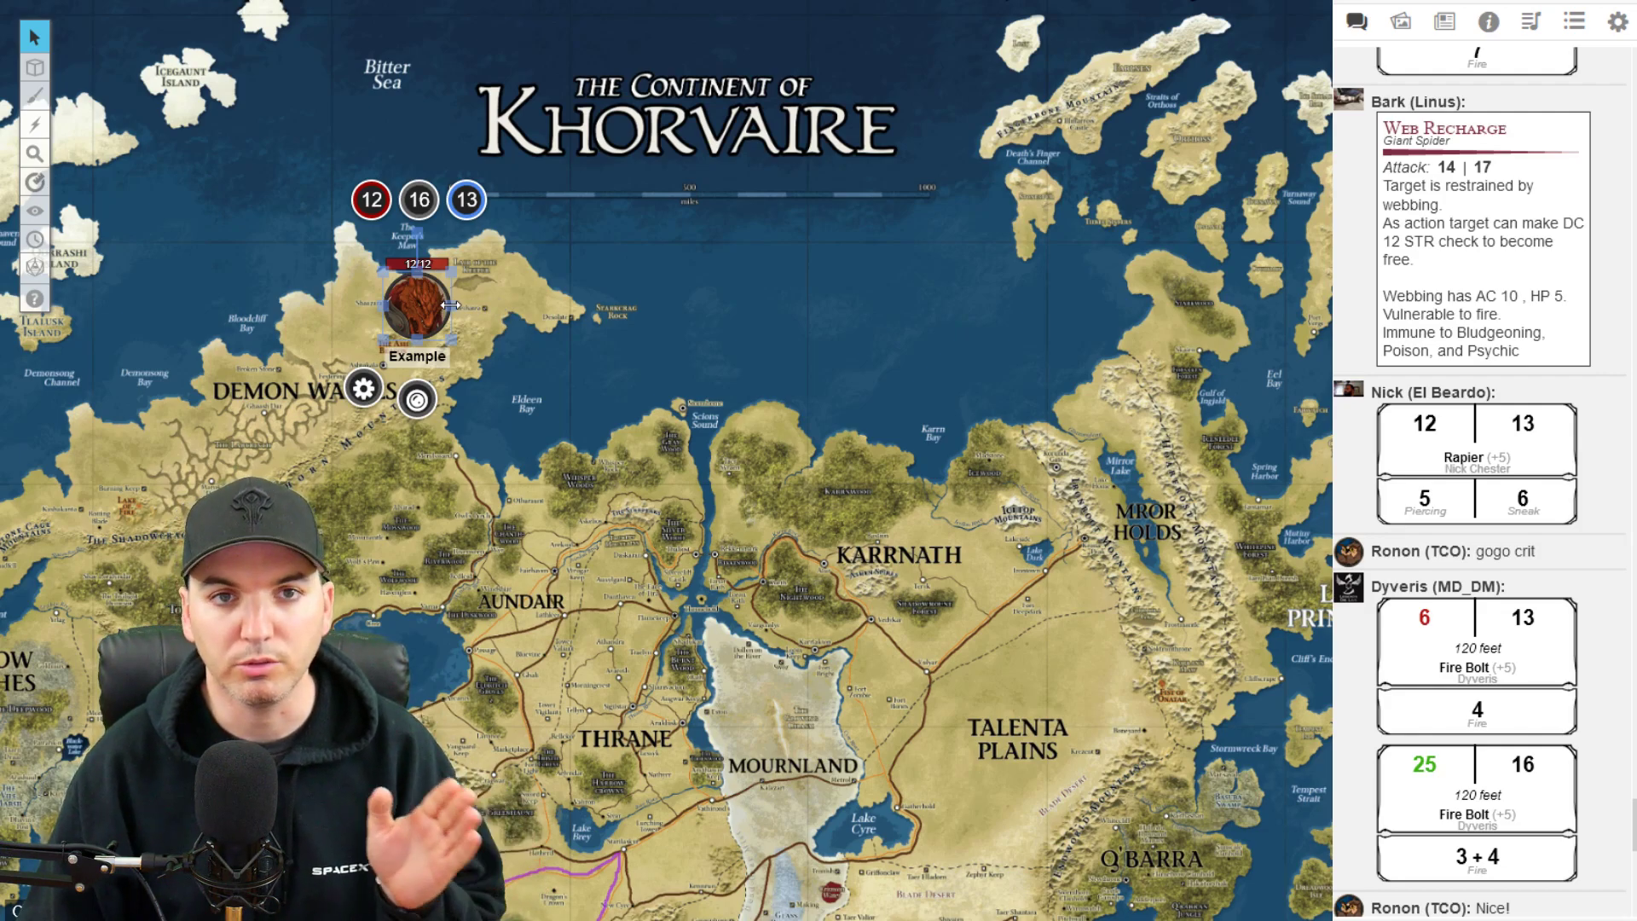
Preview the hp bubble's value editor, dismiss it, and reopen the Example token's settings.
left_click(372, 201)
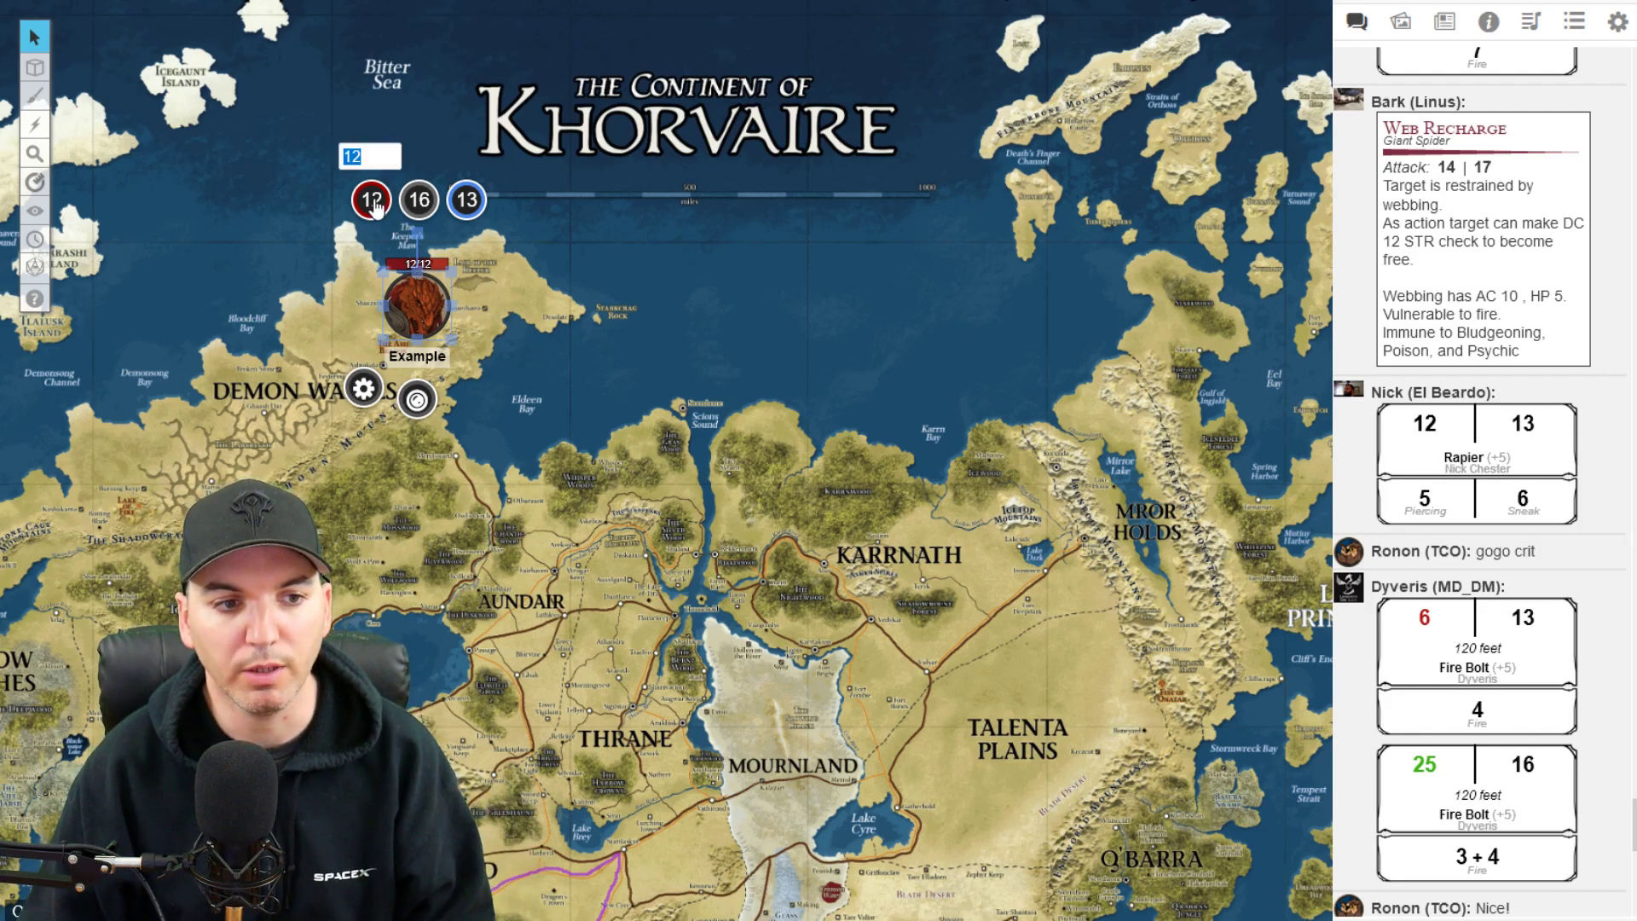
left_click(534, 211)
double_click(418, 304)
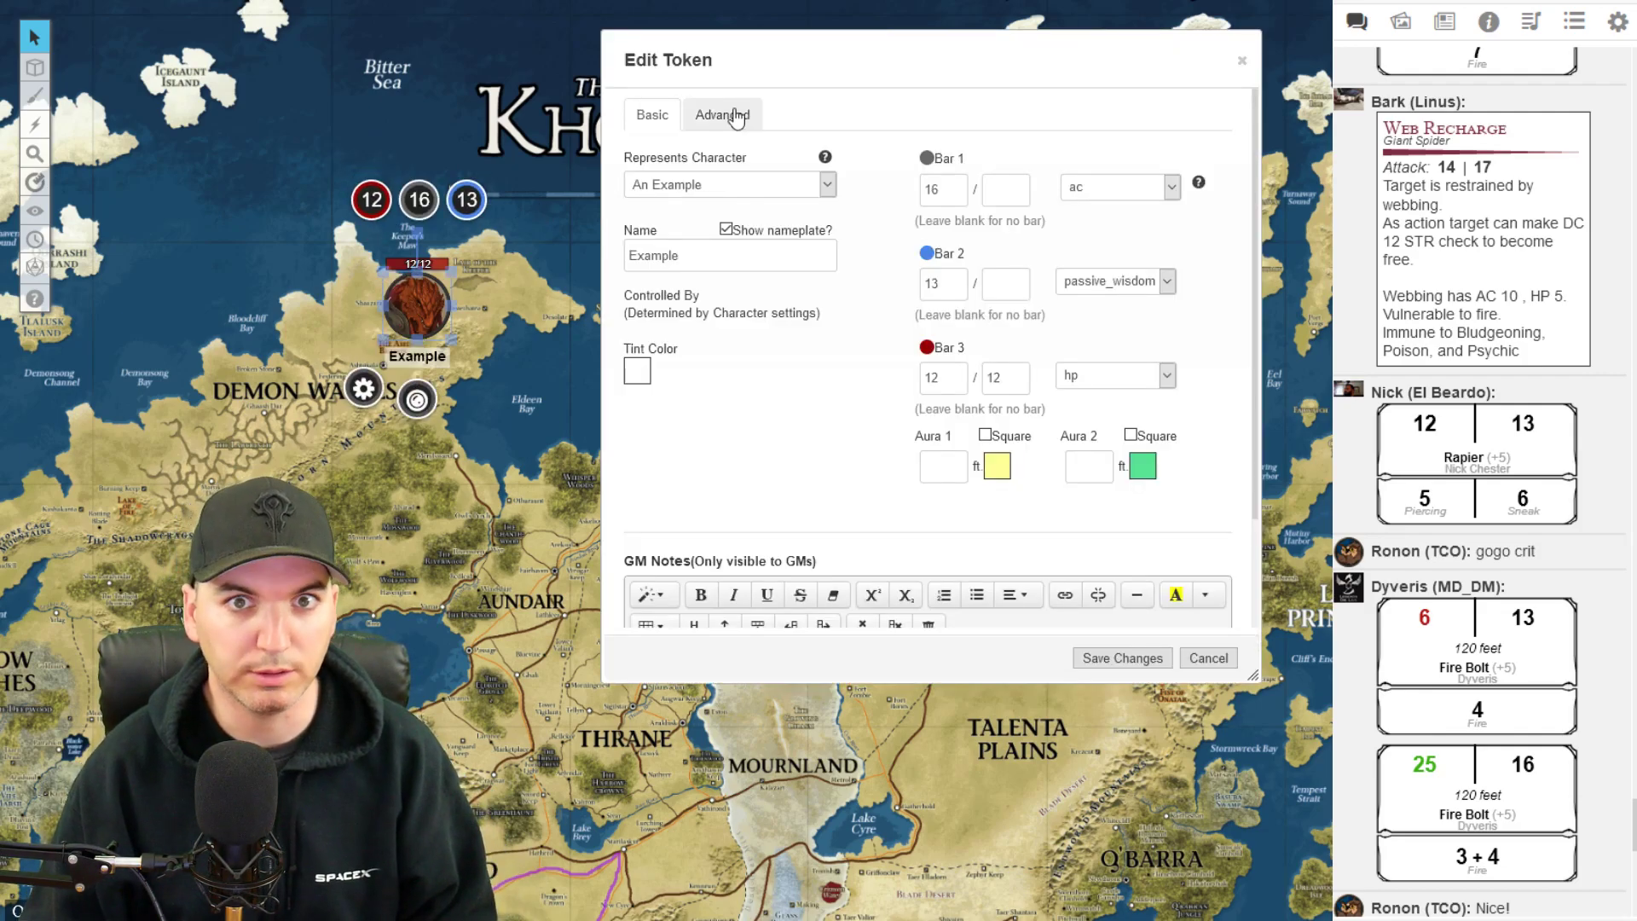
Under Advanced, let players see the name, the ac, passive_wisdom and hp bars, and Aura 1.
left_click(735, 117)
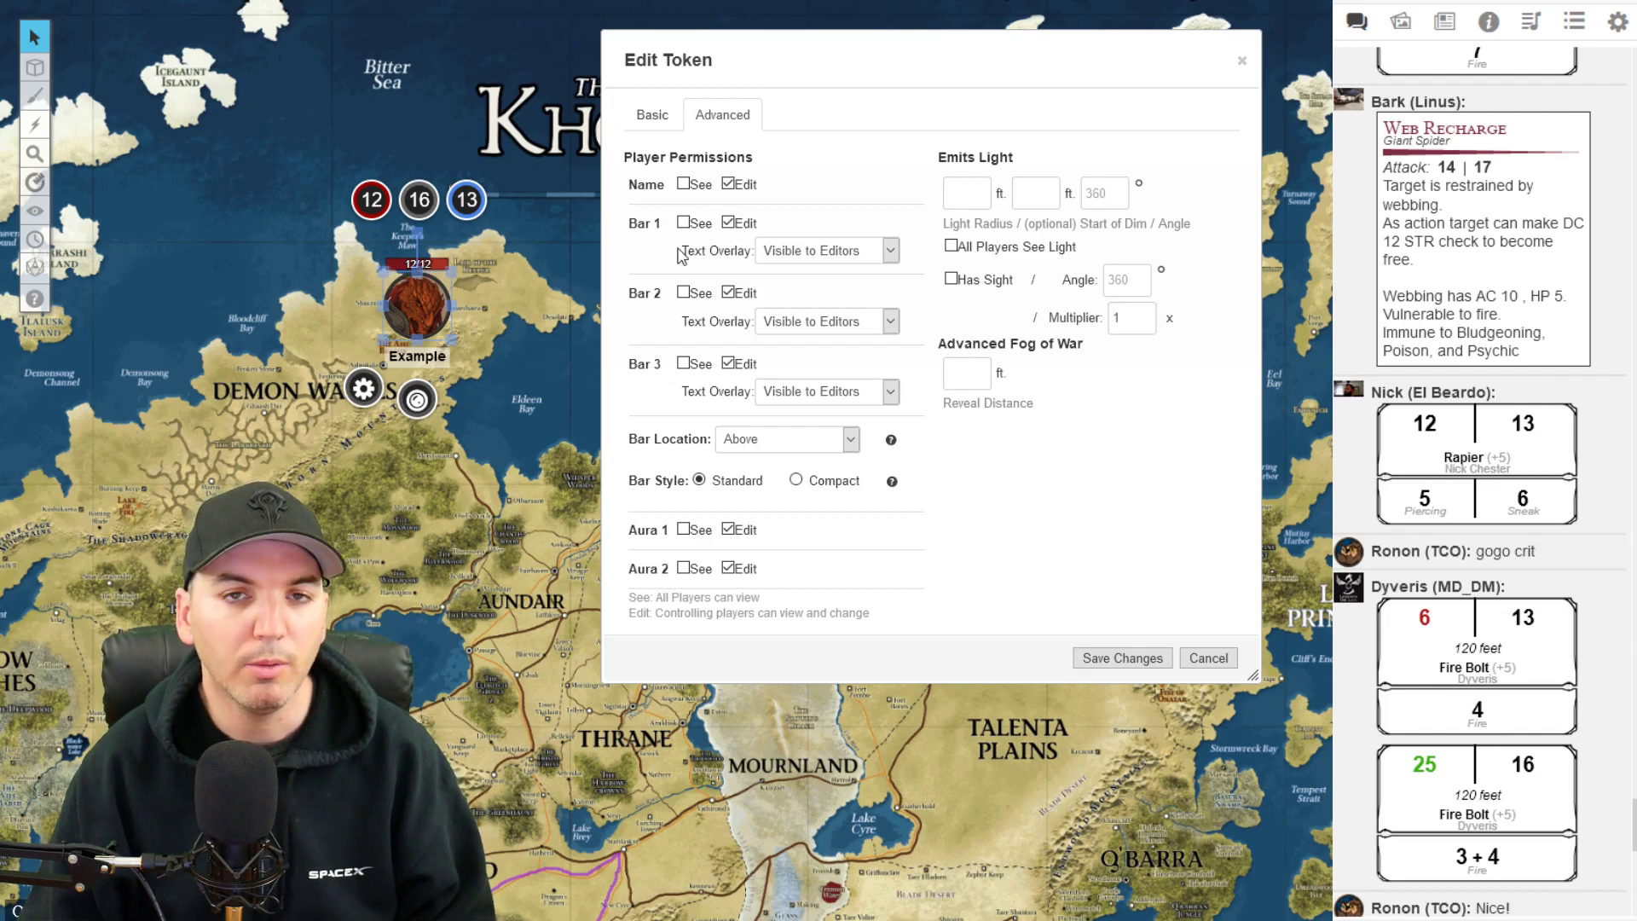
left_click(683, 184)
left_click(683, 223)
left_click(683, 292)
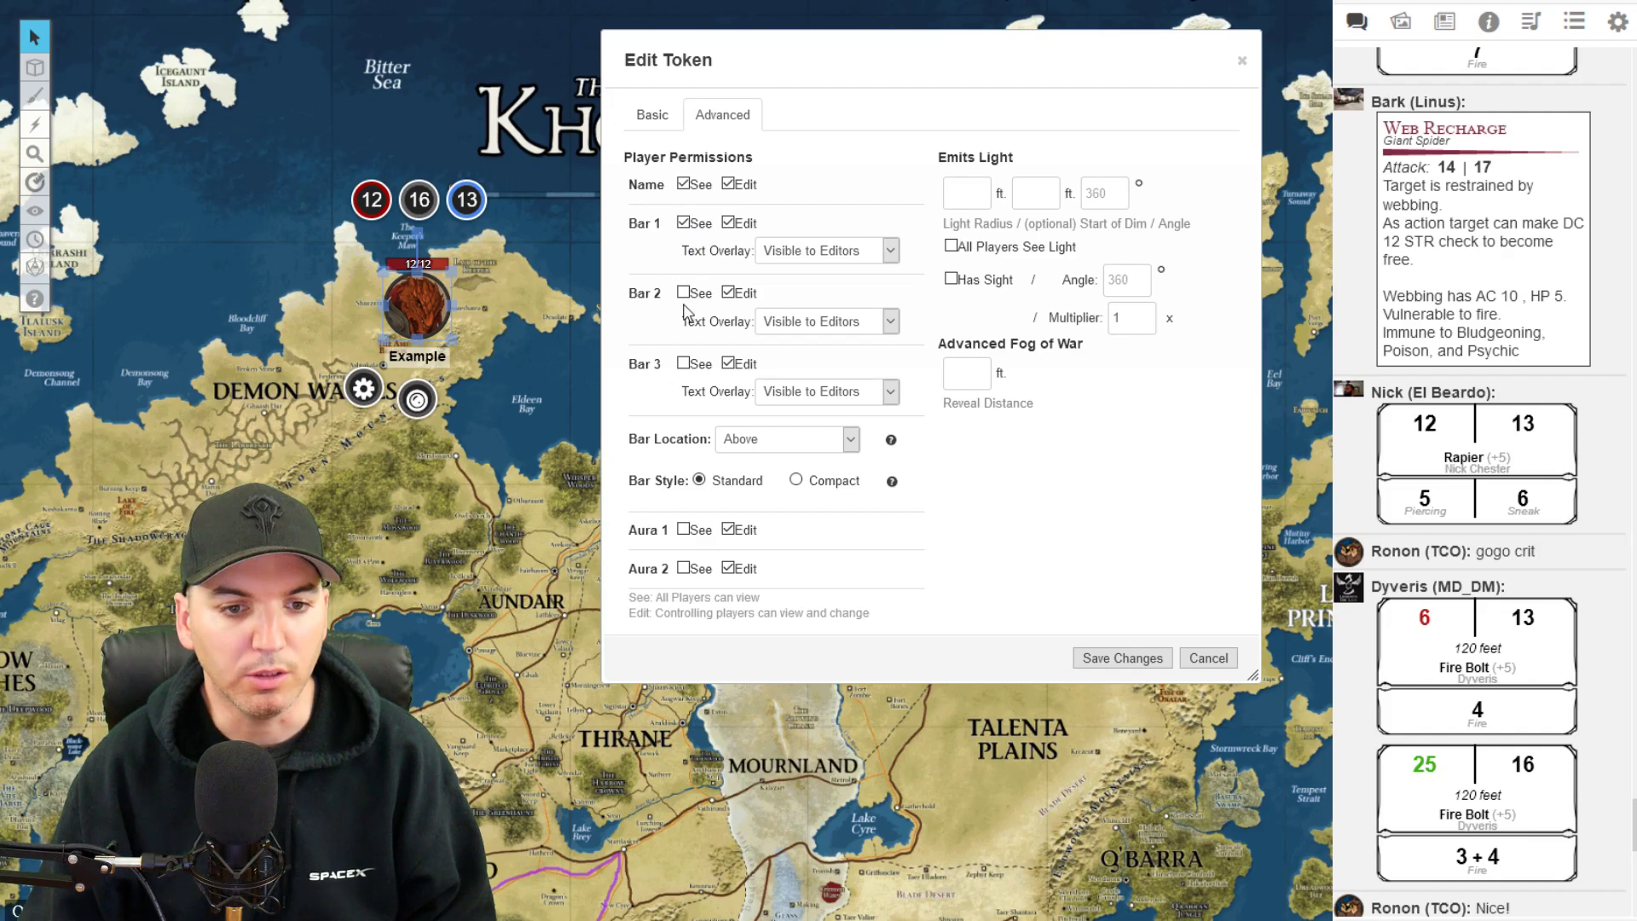
left_click(683, 364)
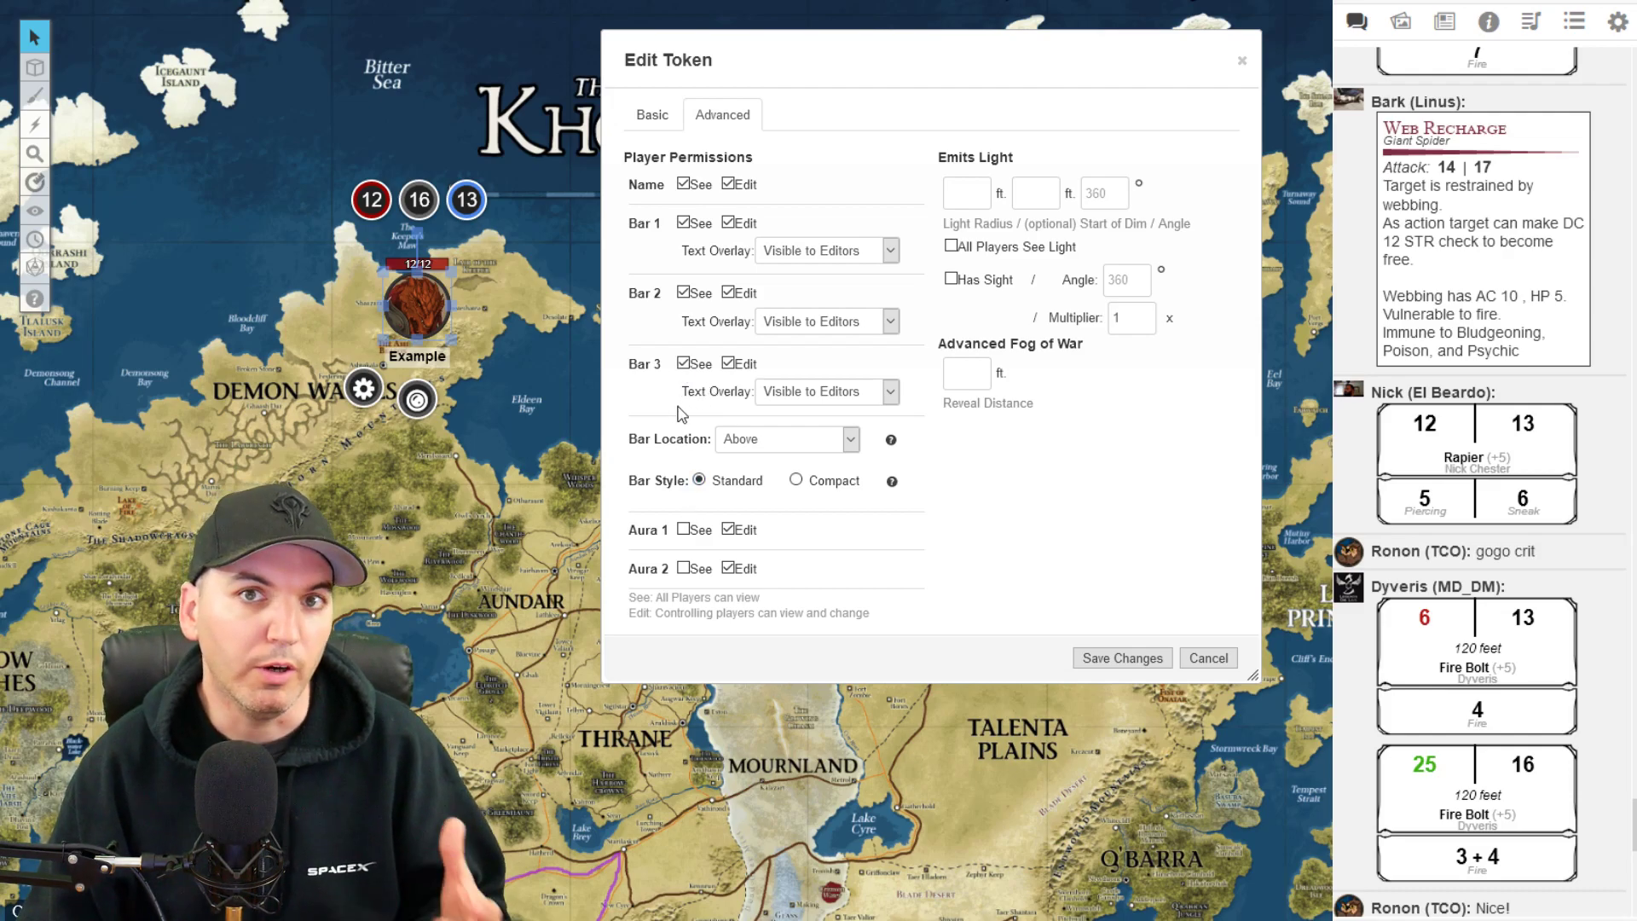
left_click(683, 530)
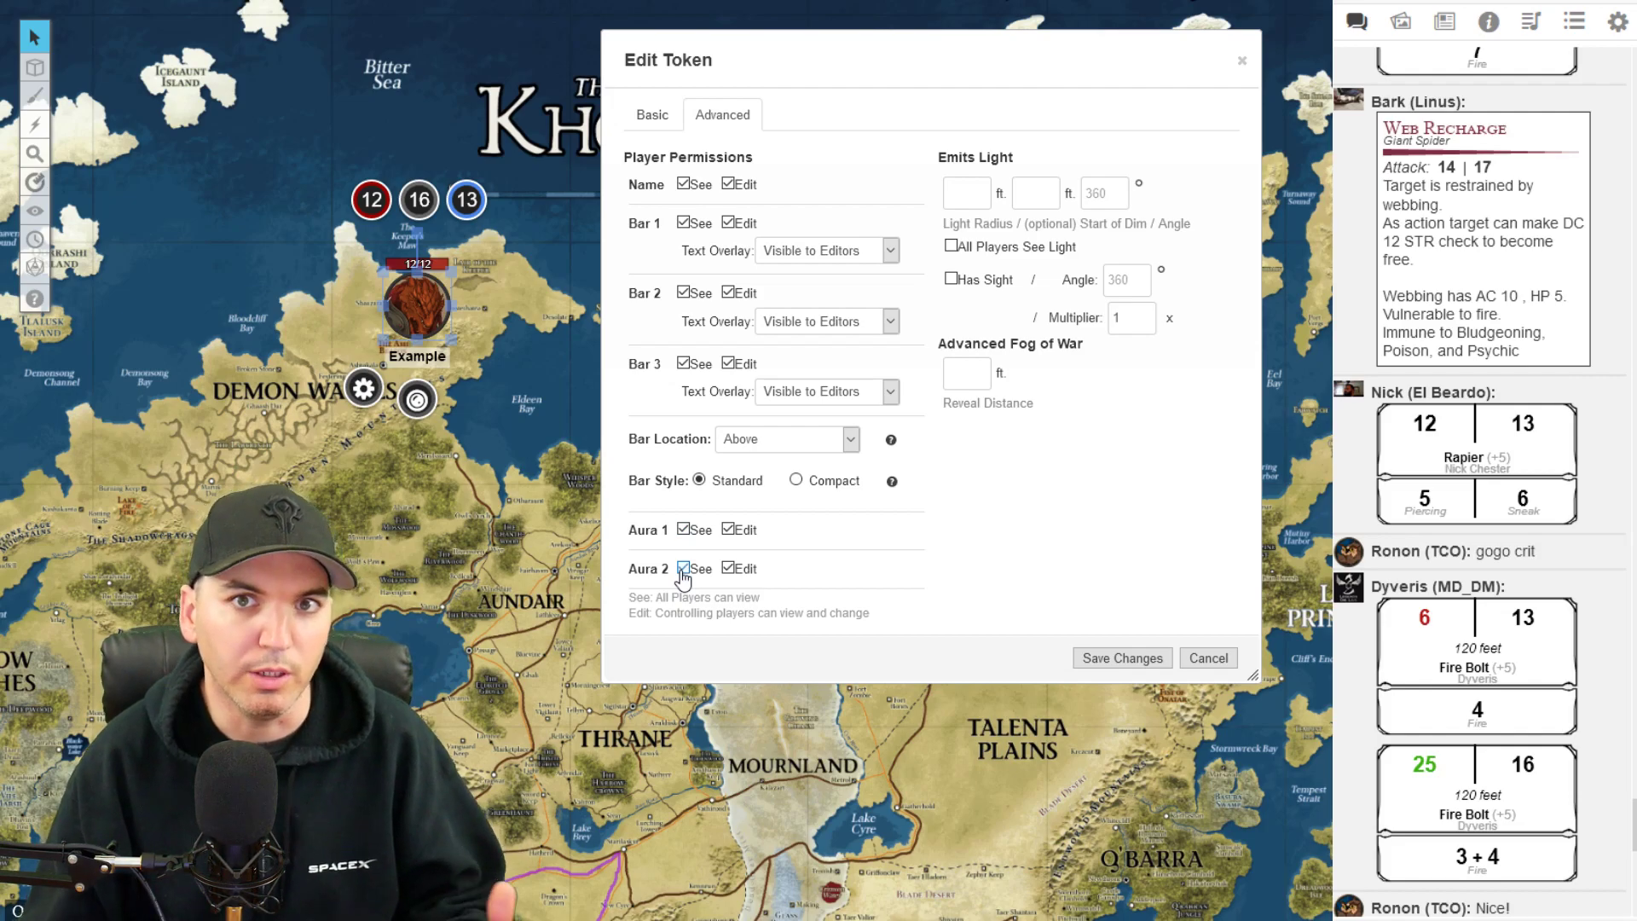